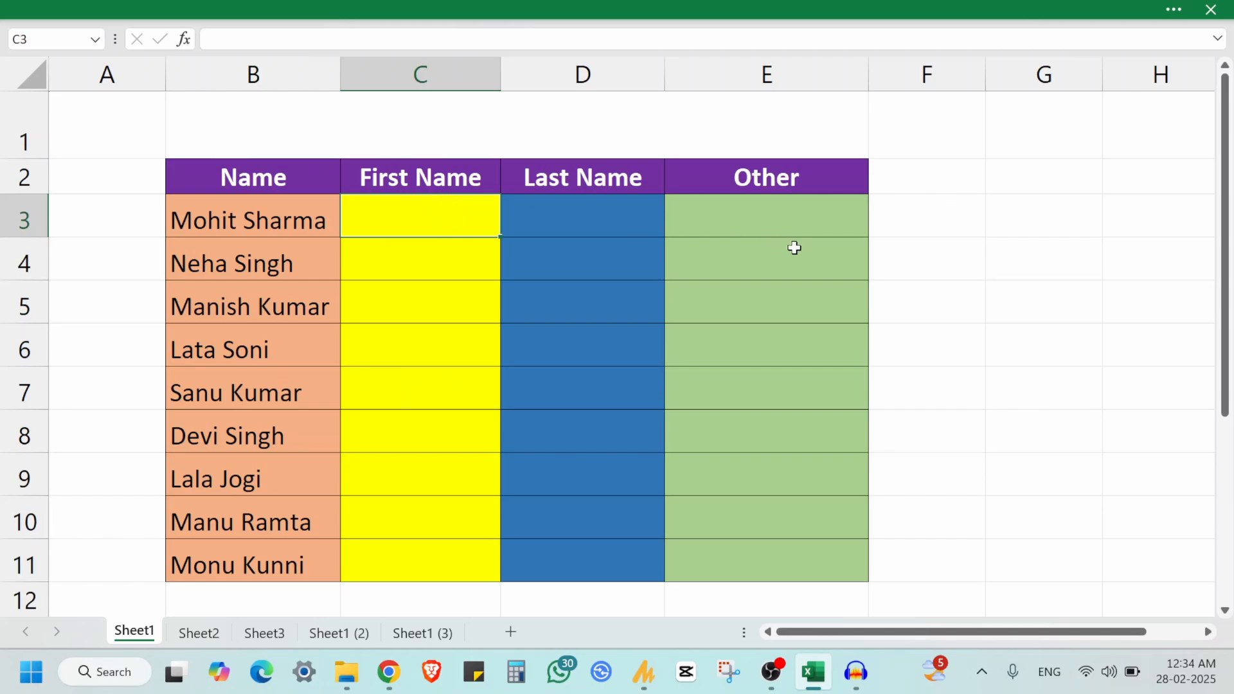
type("Mohit")
key("Tab")
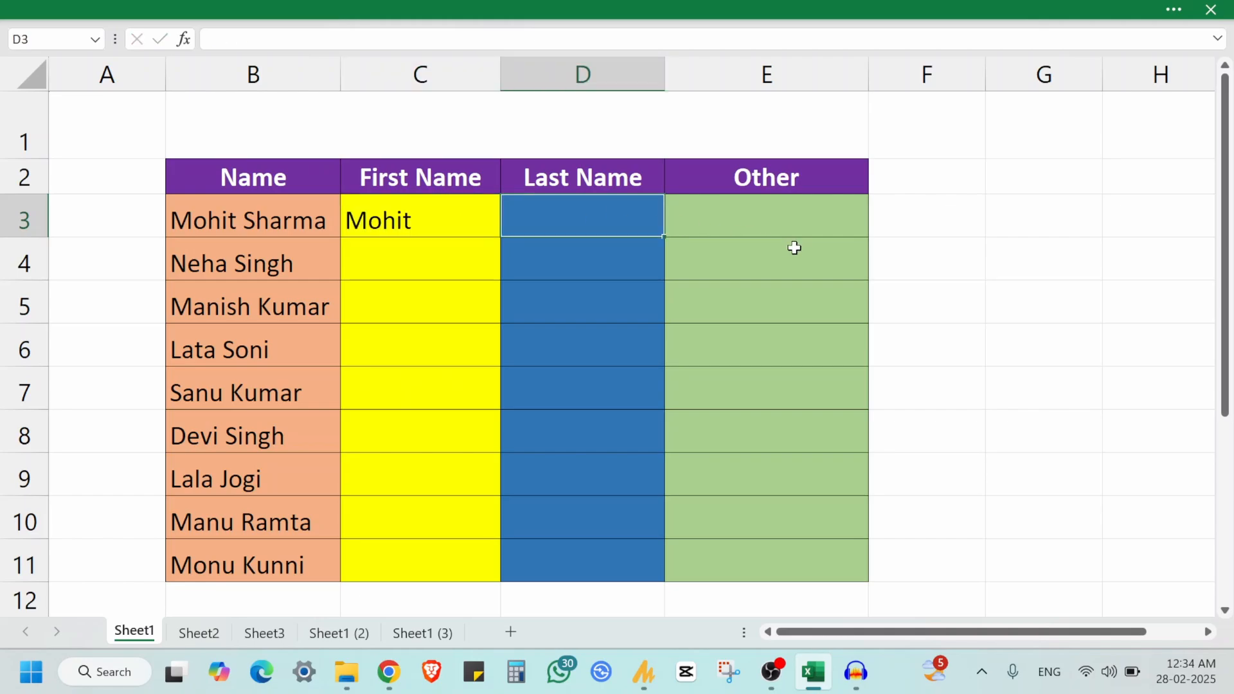
type("Sharma")
key("Return")
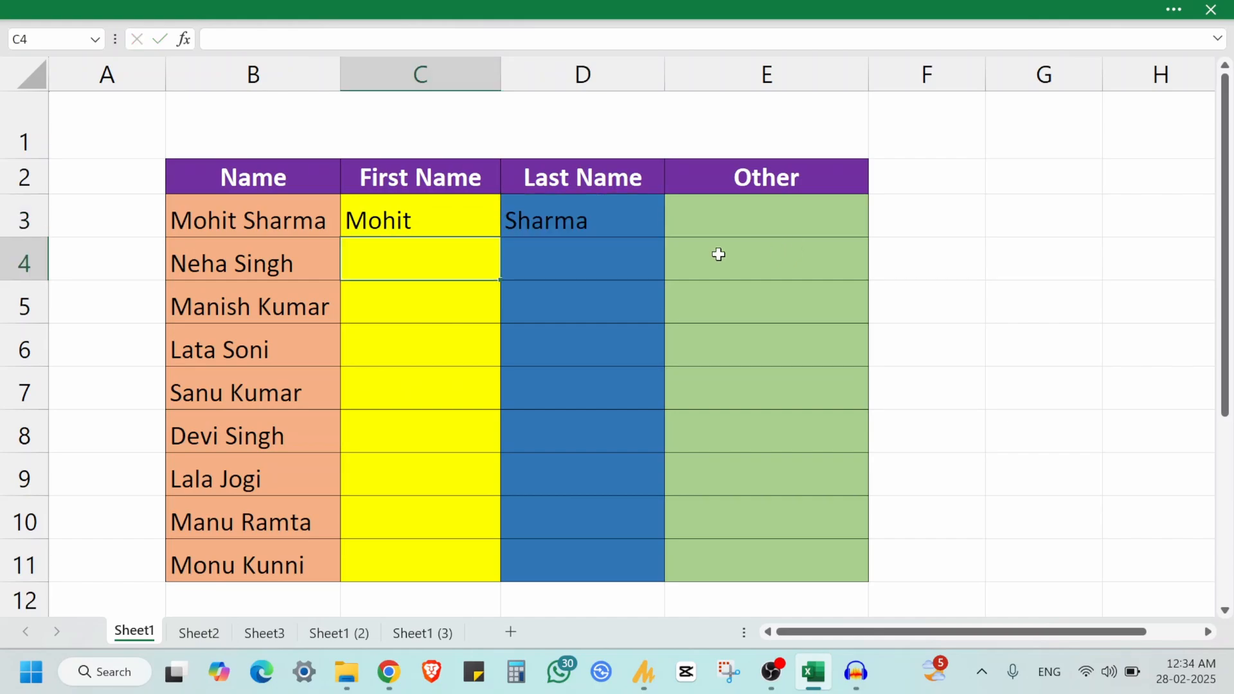
left_click(406, 218)
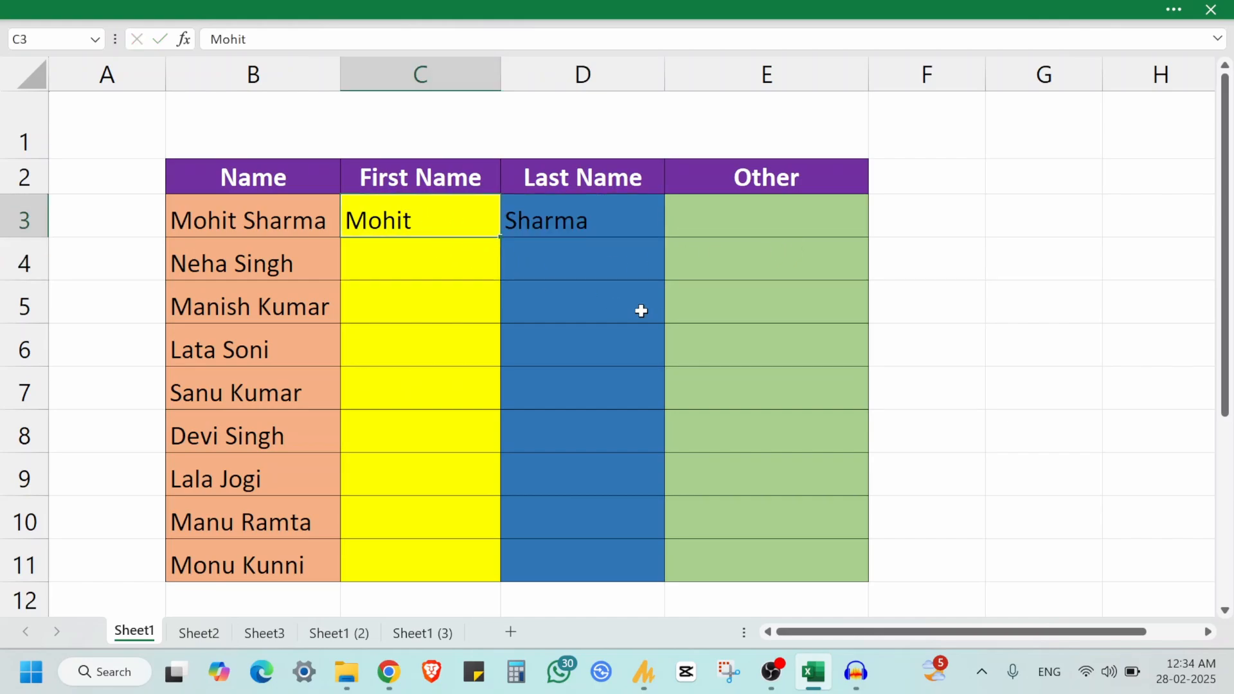
key("Return")
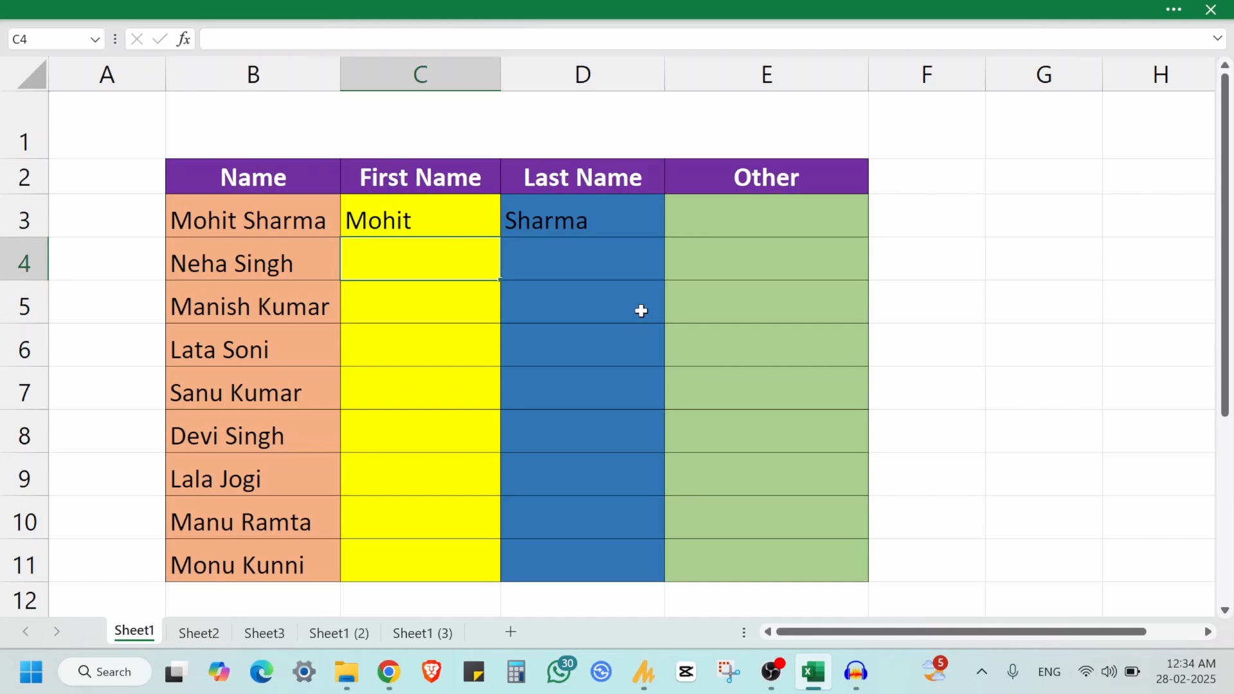
key("ctrl+e")
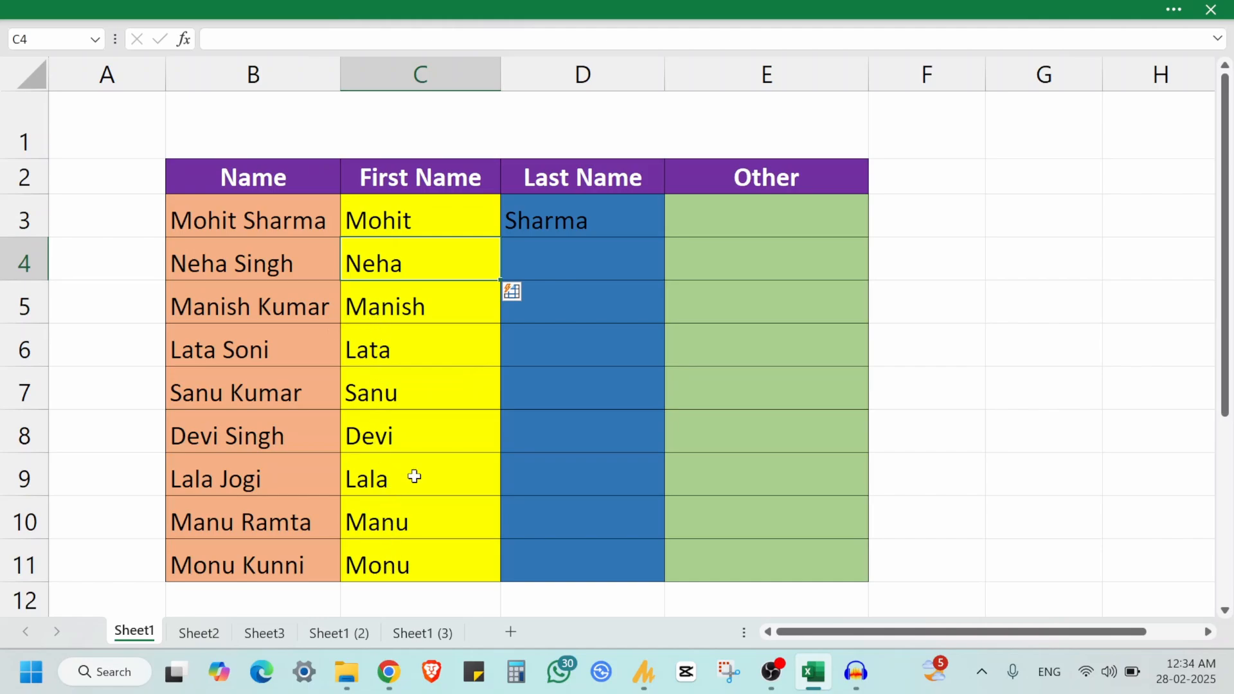
Re-enter Sharma in D3 and Flash Fill the surnames down column D, Singh through Kunni
left_click(412, 218)
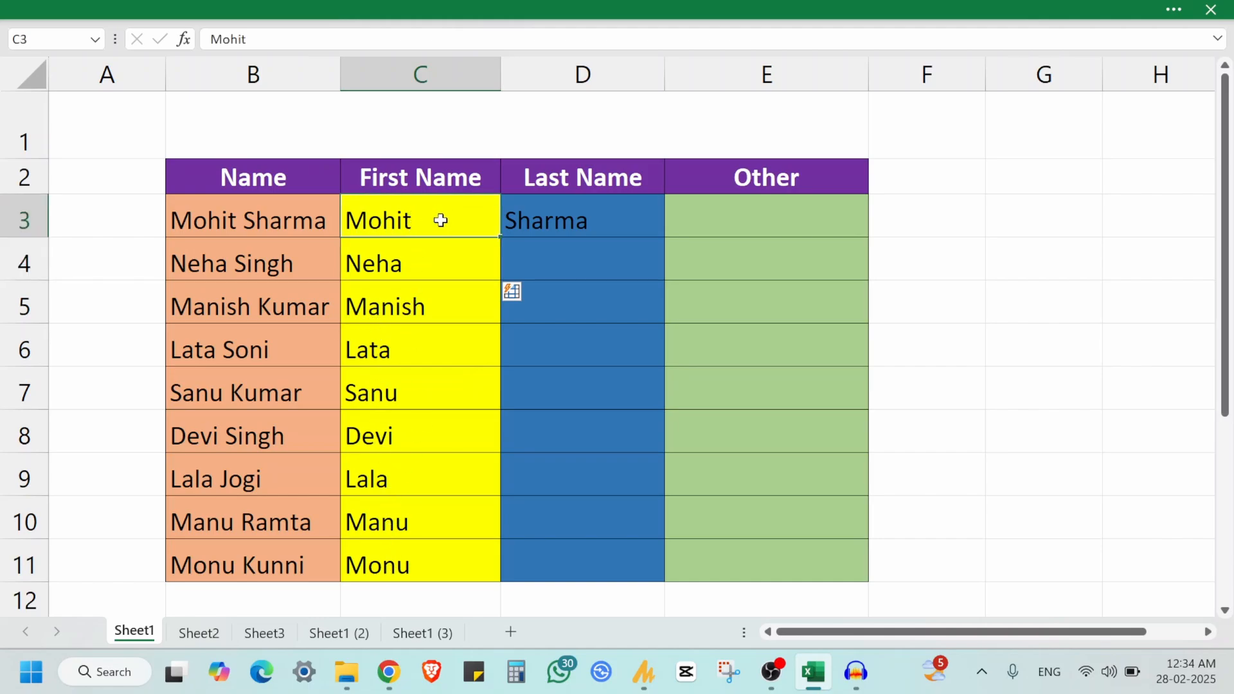
left_click(401, 568)
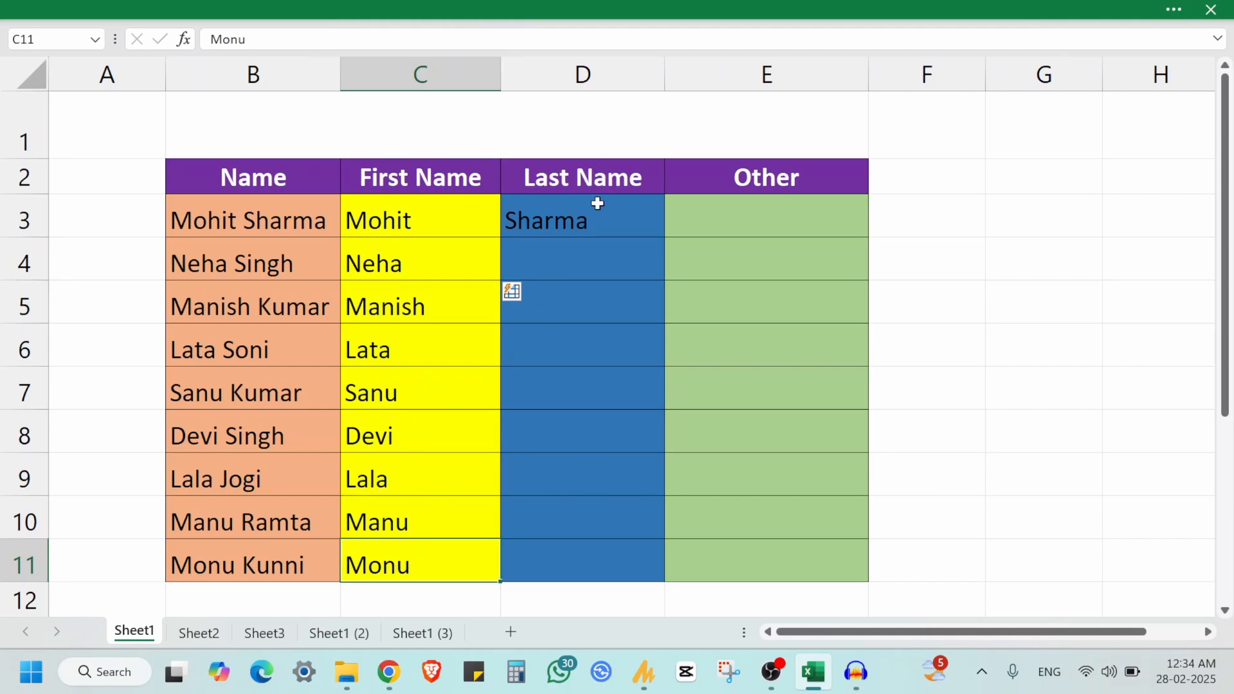
left_click(599, 231)
type("Sharma")
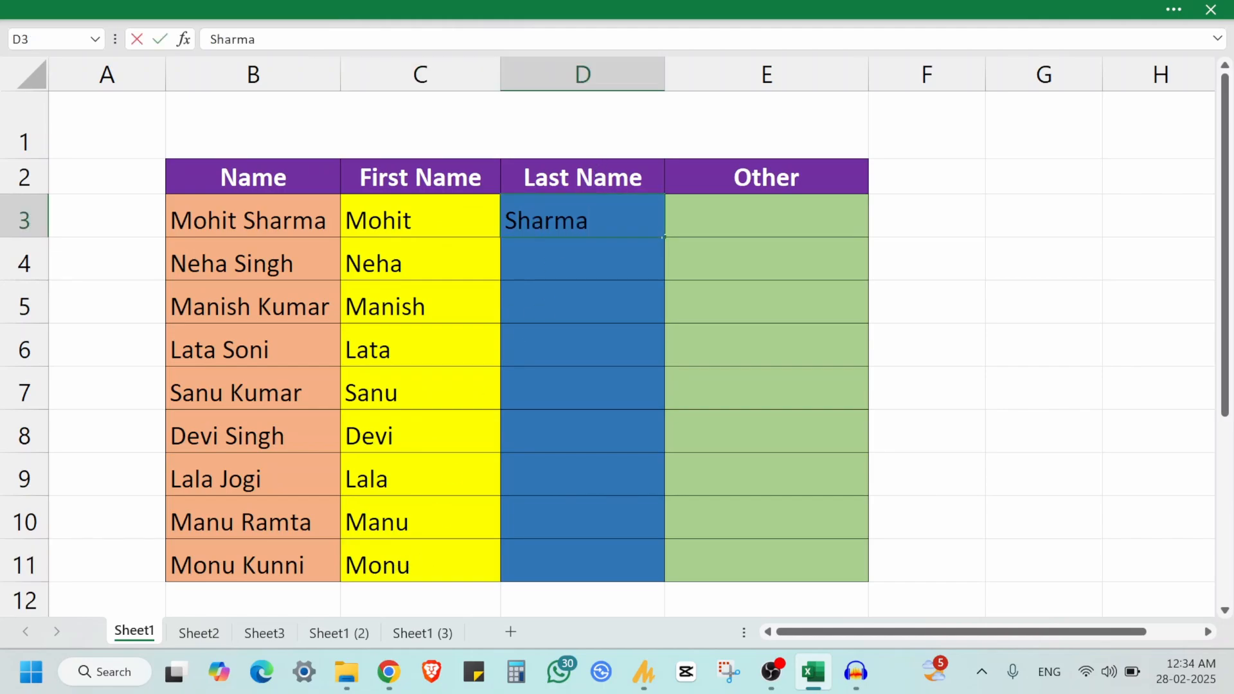
key("Return")
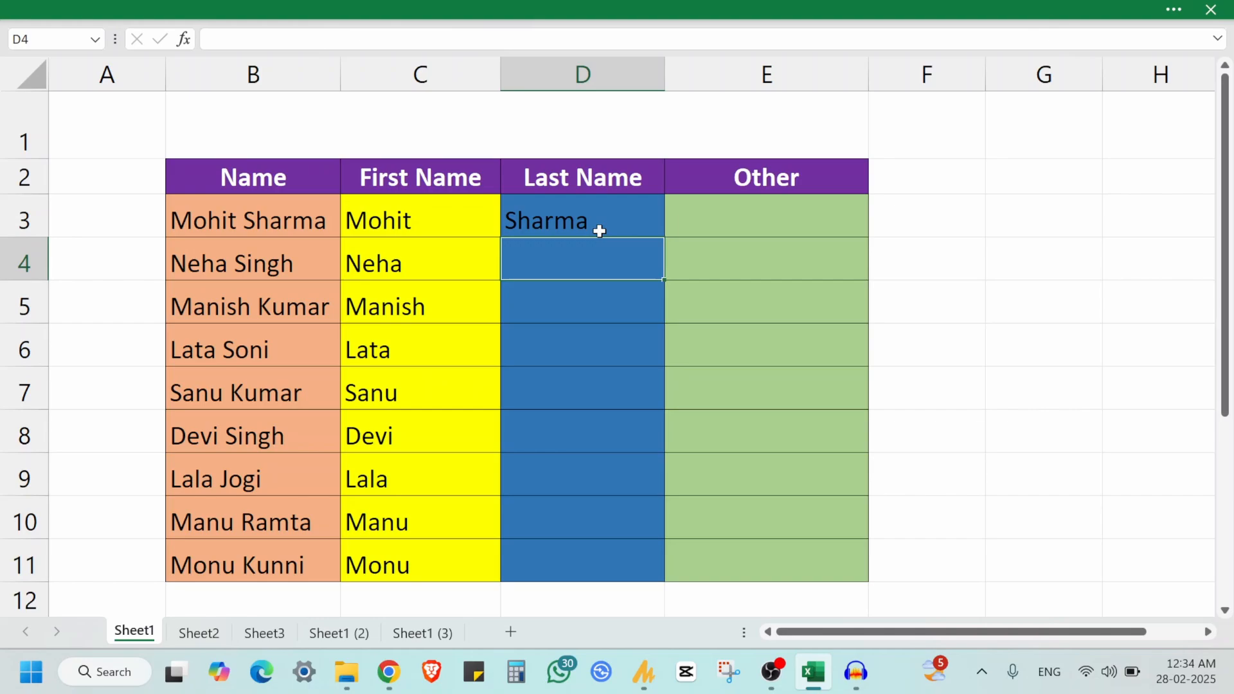
key("ctrl+e")
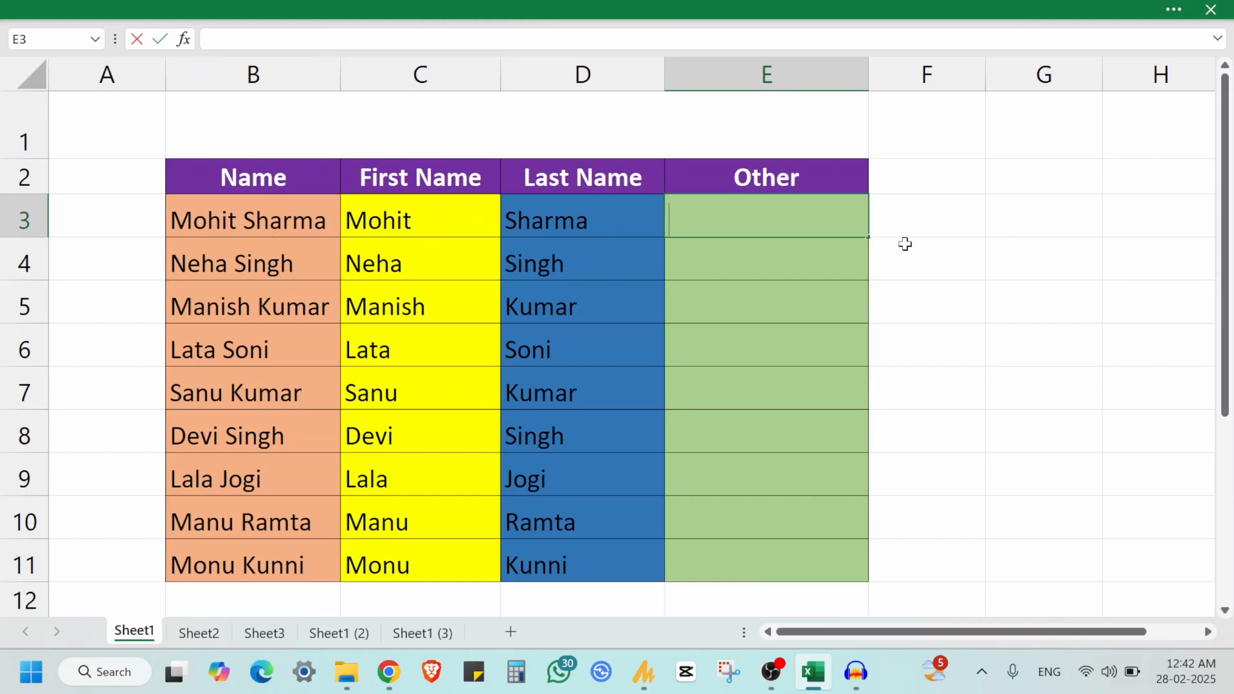
type("Mohit+")
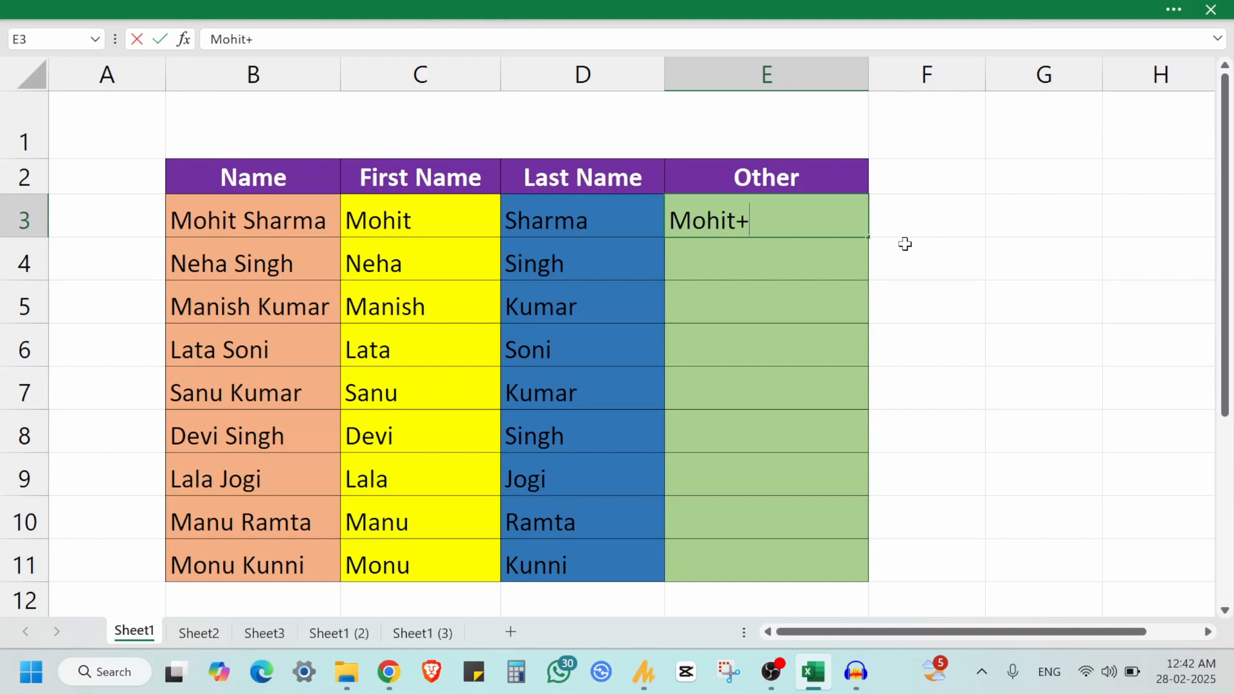
type("Sharma")
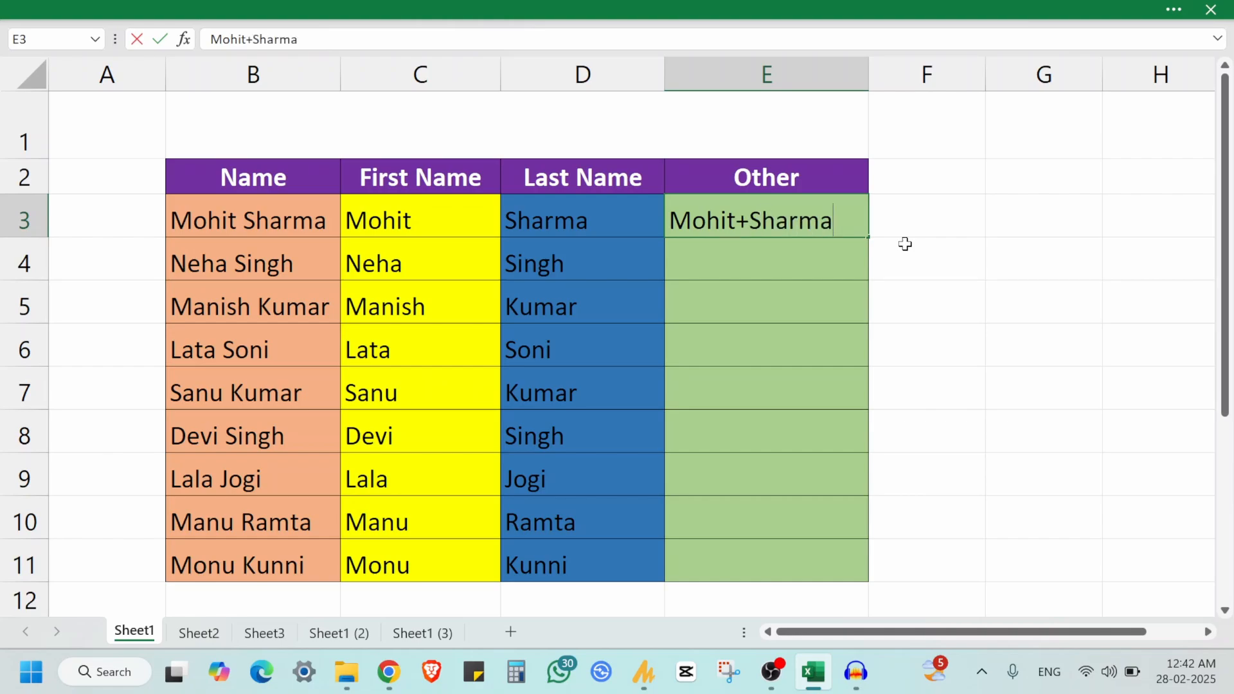
key("Return")
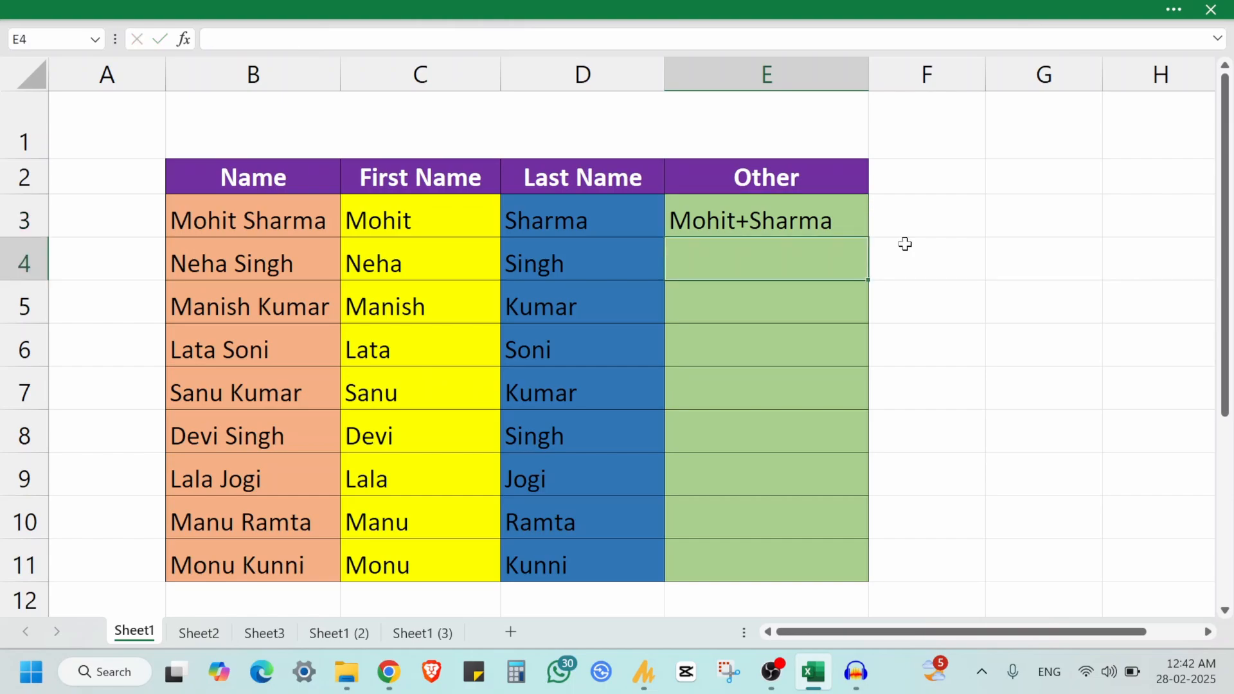
key("ctrl+e")
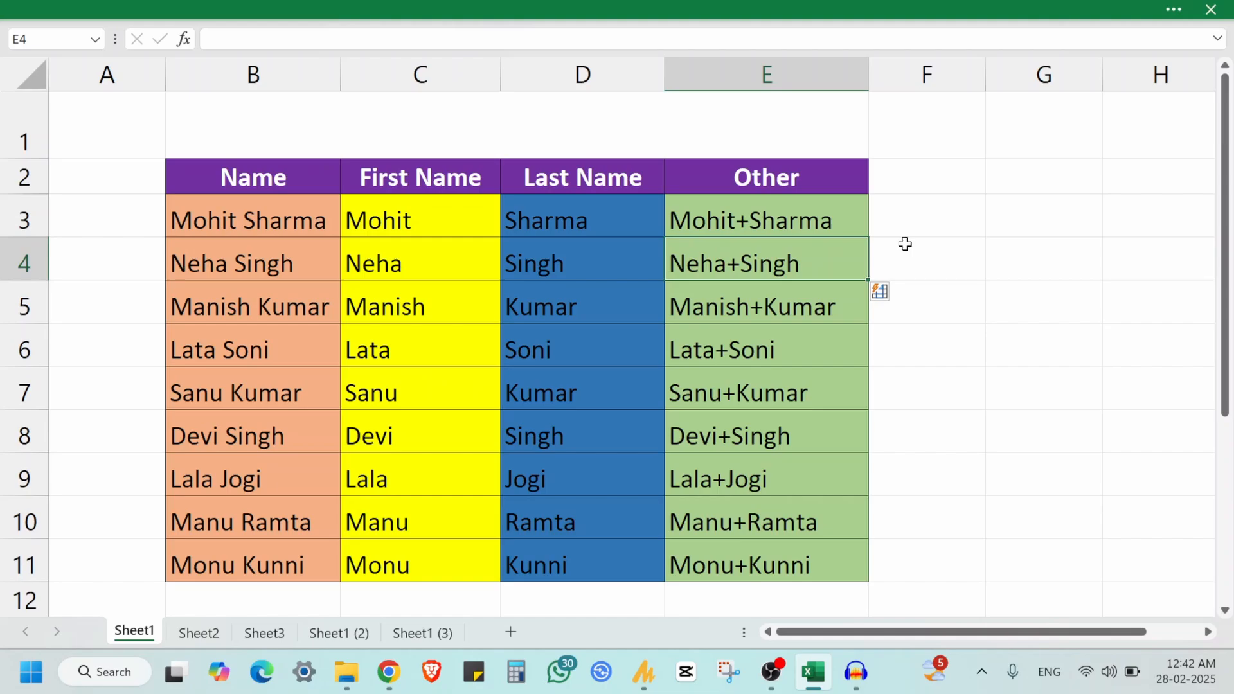
double_click(752, 221)
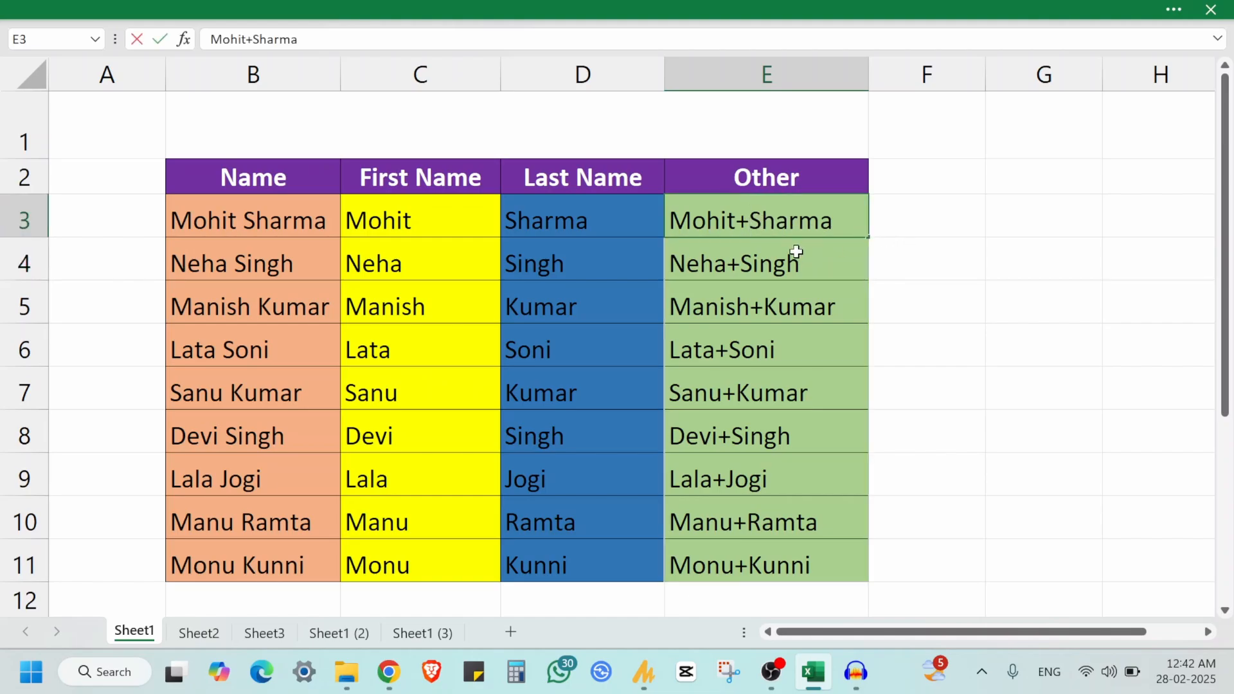
key("BackSpace")
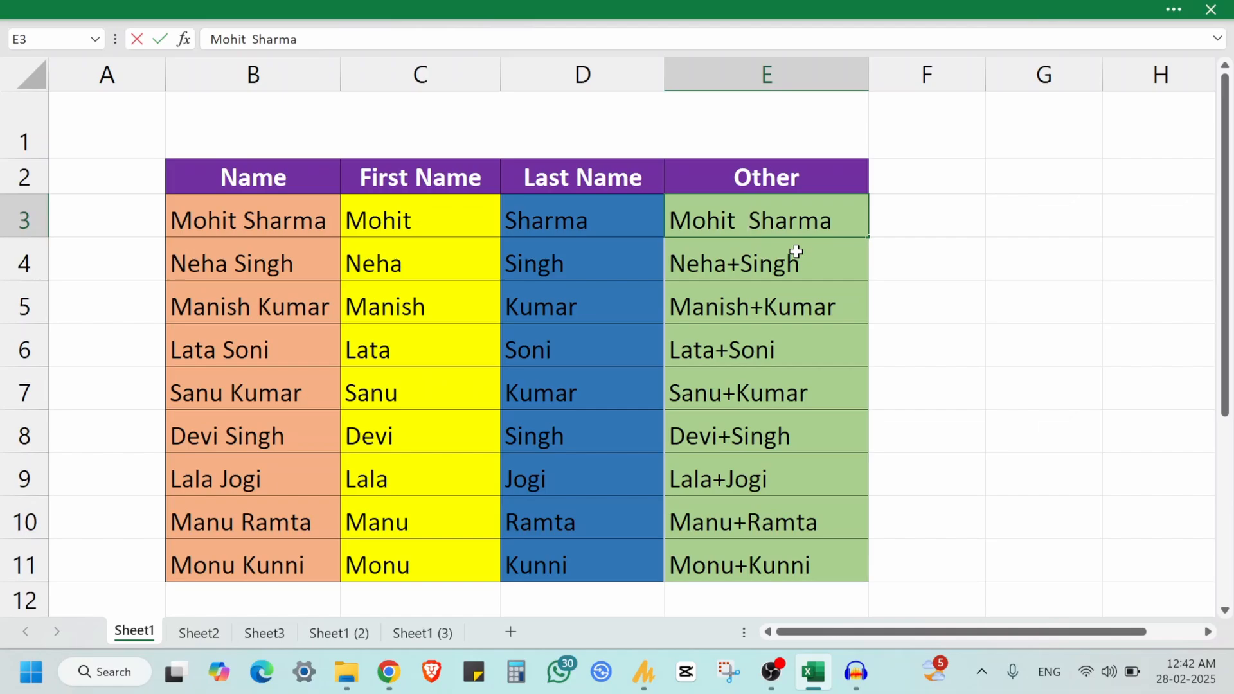
type("-")
key("Return")
key("ctrl+e")
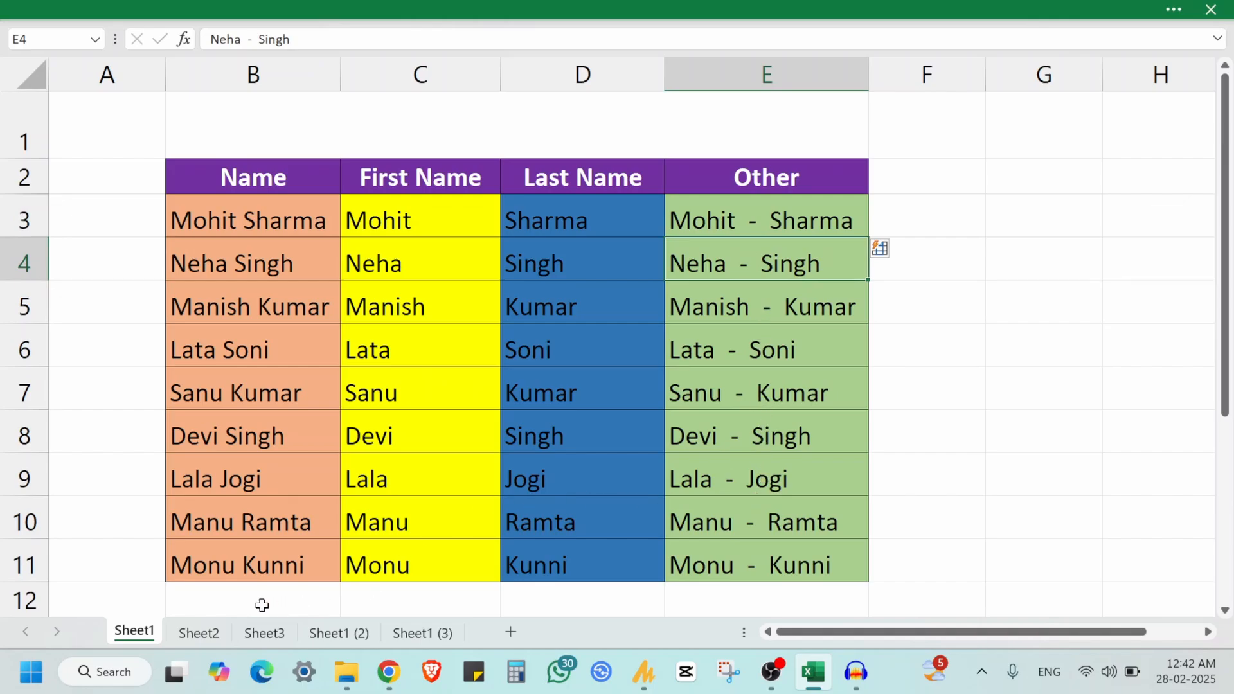
left_click(199, 633)
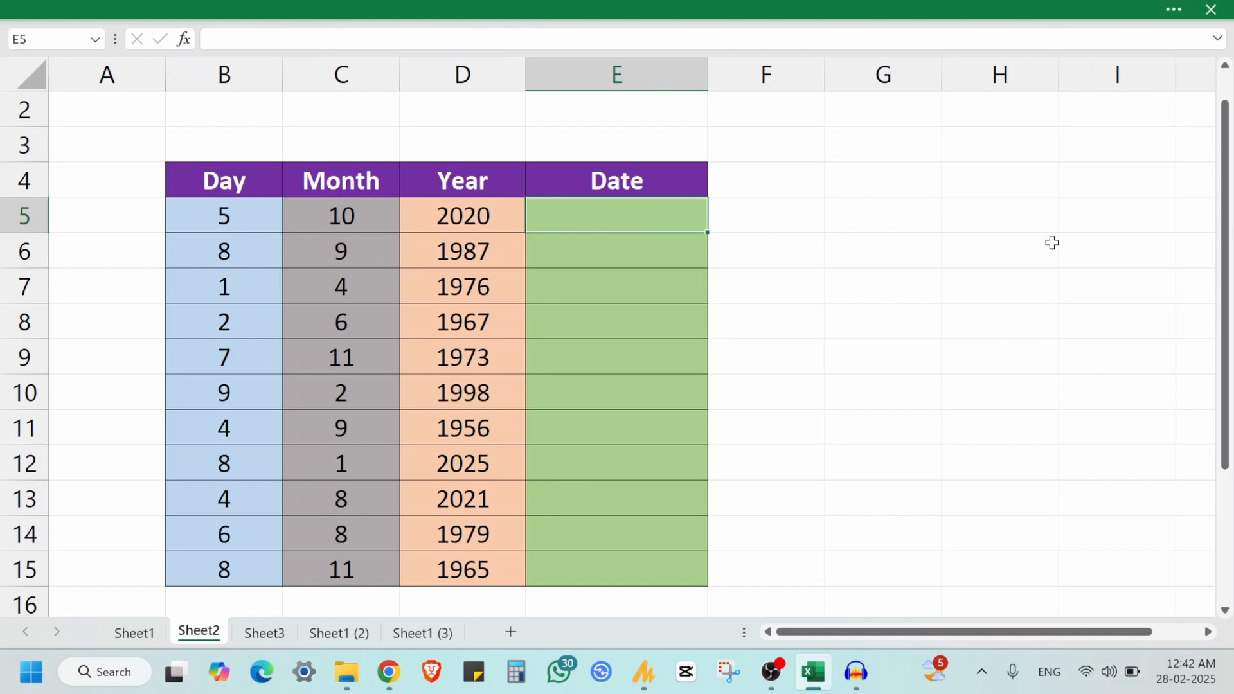
Enter 5-10-2020 in E5, Flash Fill all eleven dates down column E, then go to Sheet3
type("5-")
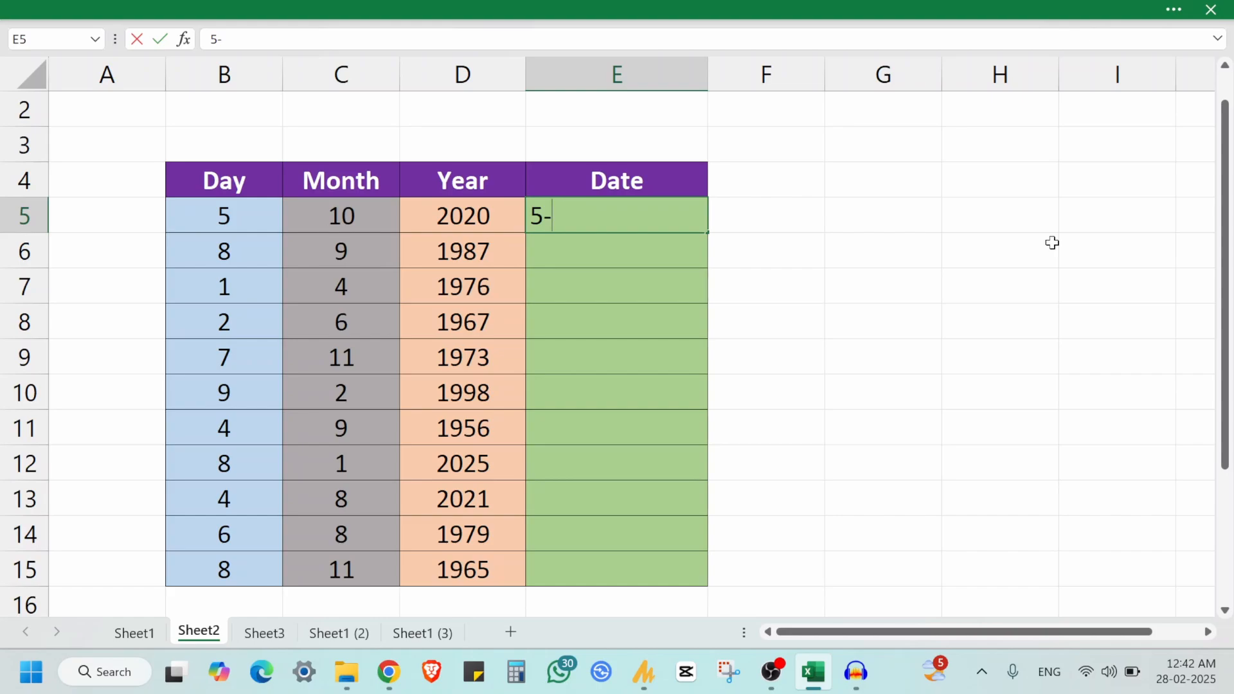
type("10-2020")
key("Return")
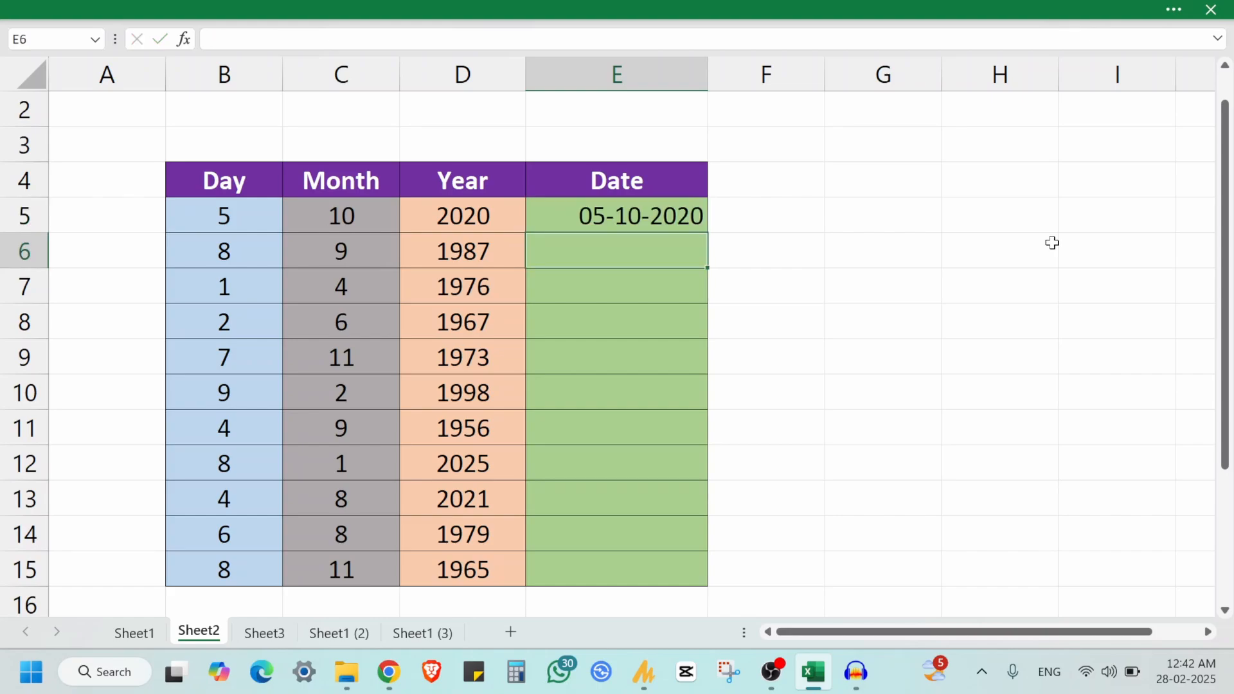
key("ctrl+e")
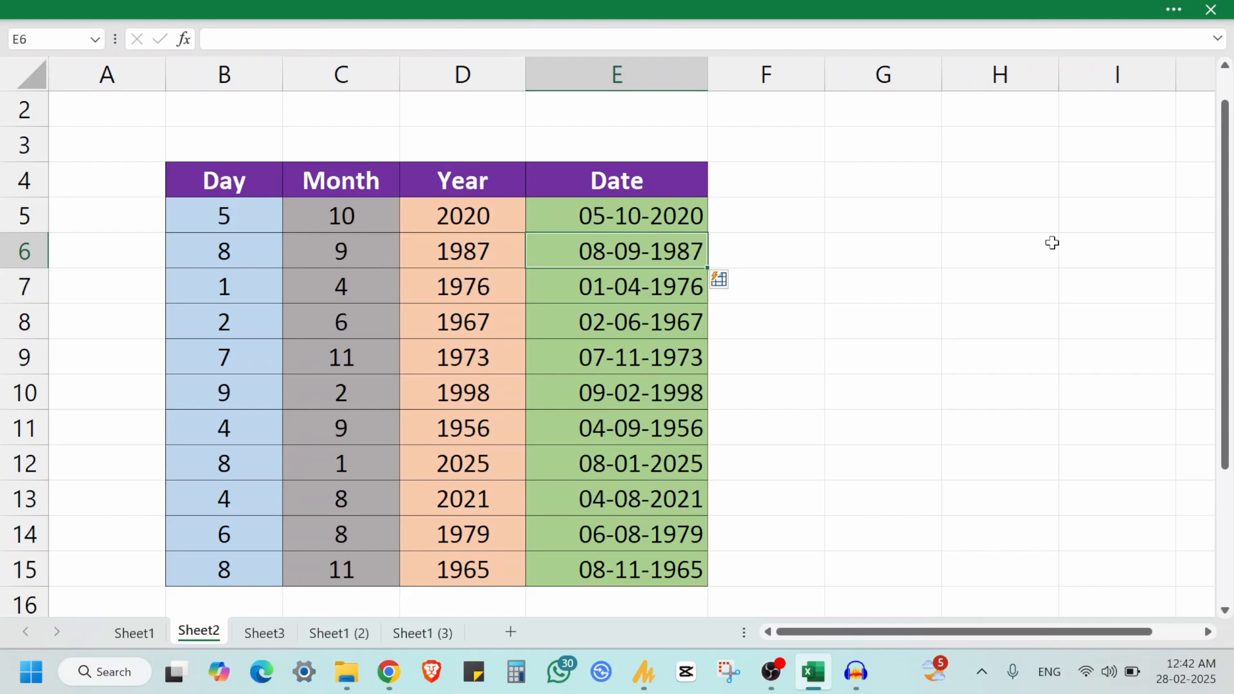
key("Up")
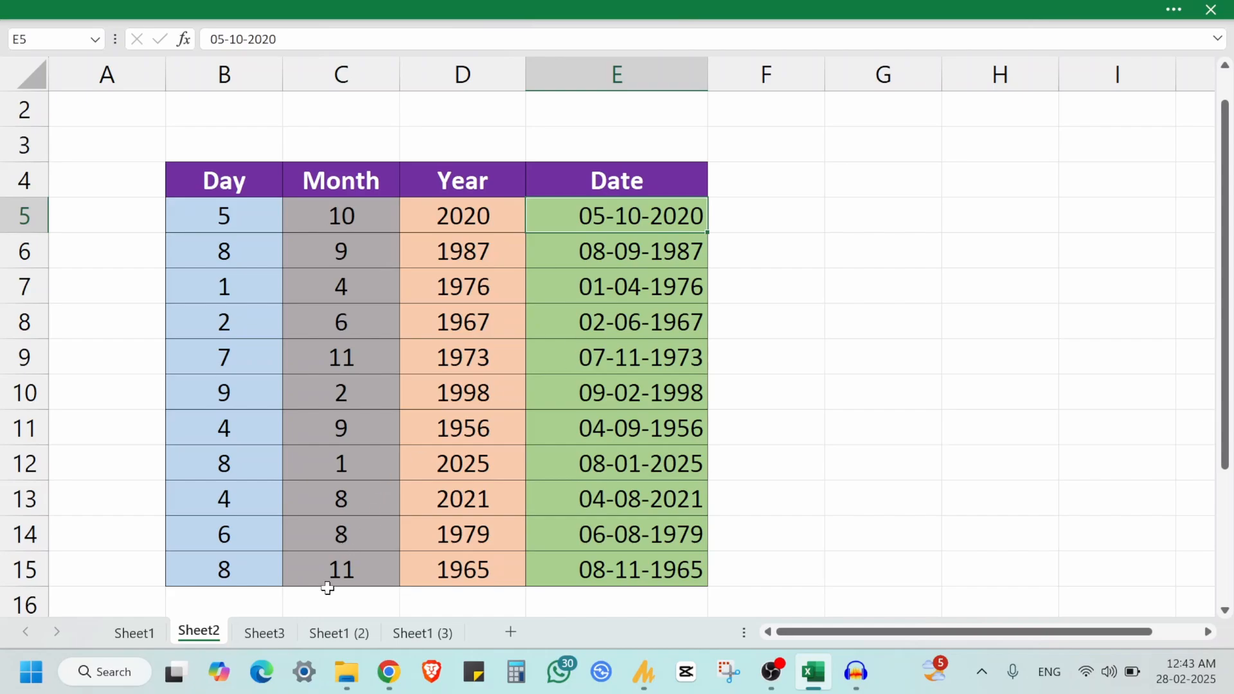
left_click(265, 633)
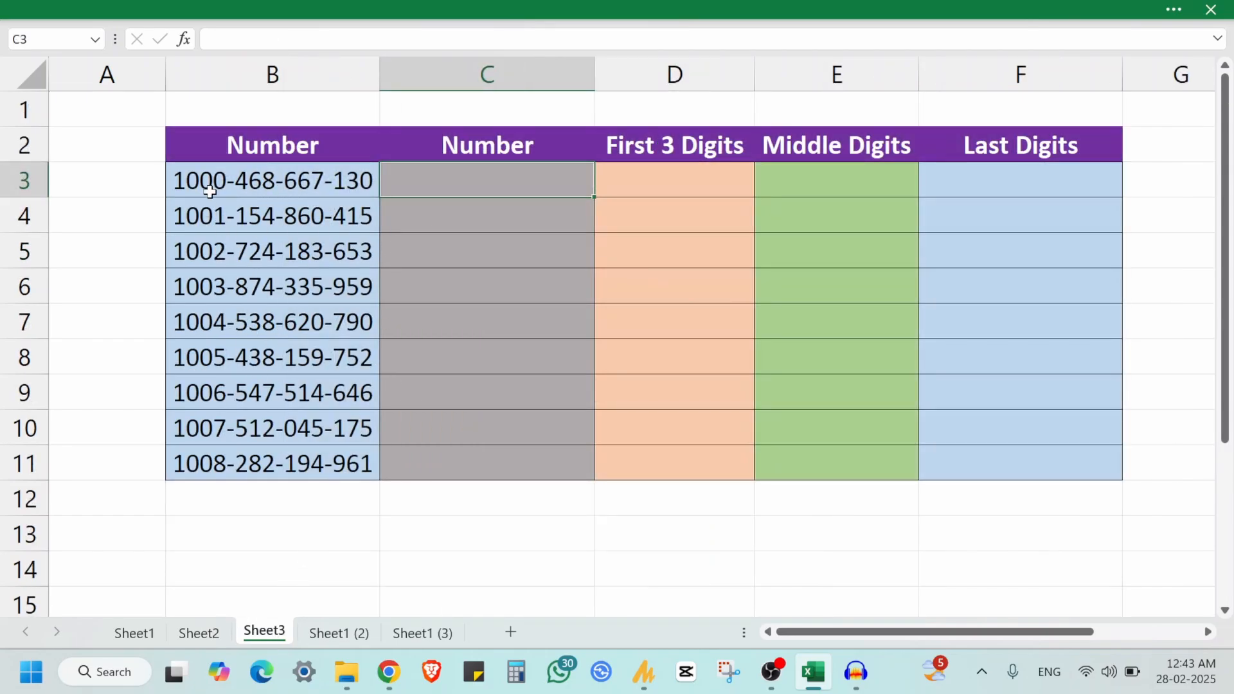
left_click(242, 193)
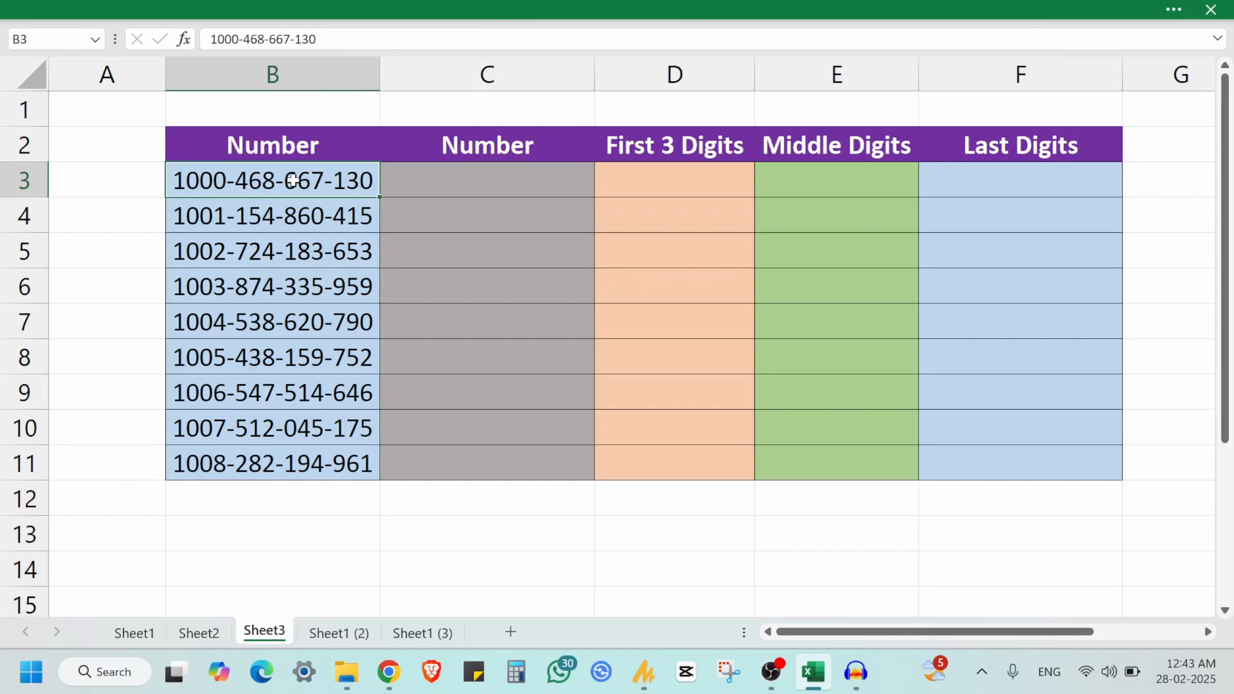
left_click(429, 177)
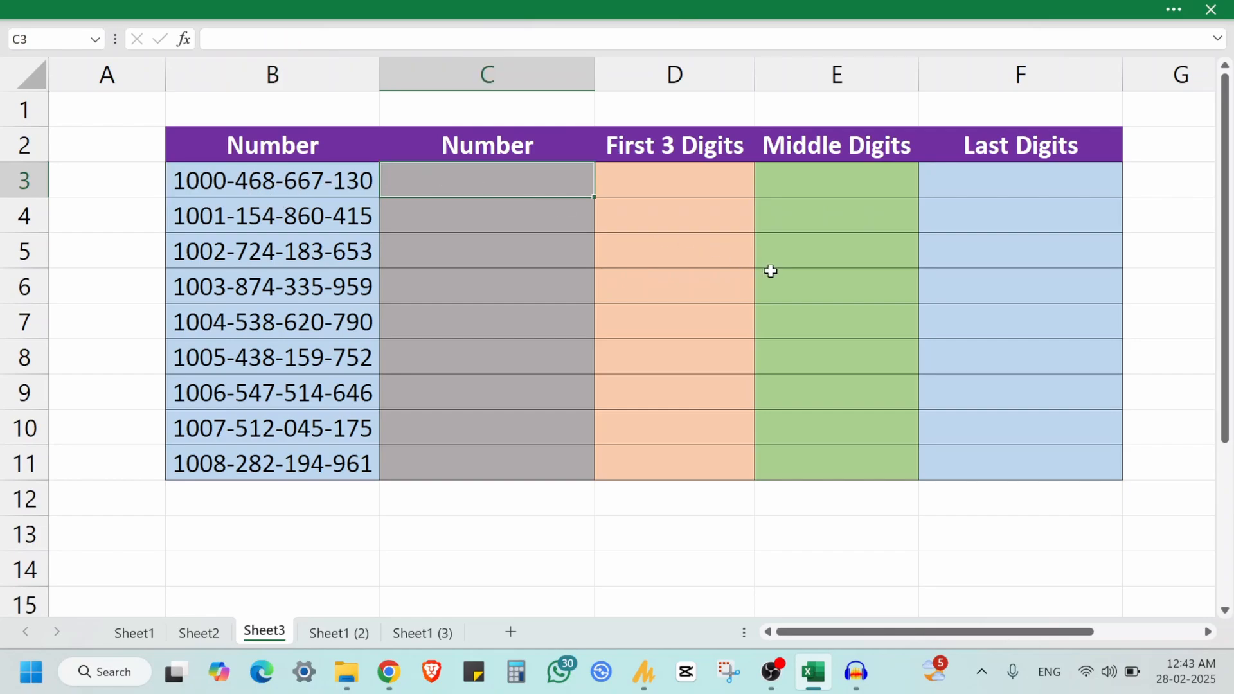
type("1000")
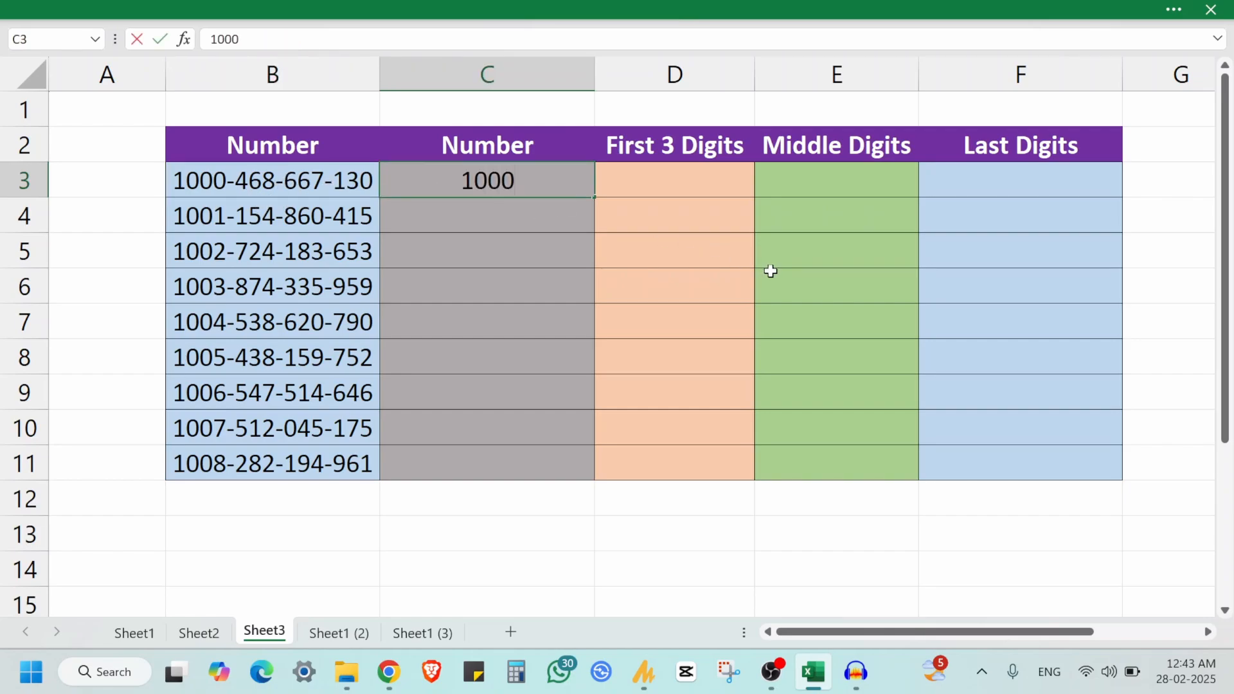
type("46866")
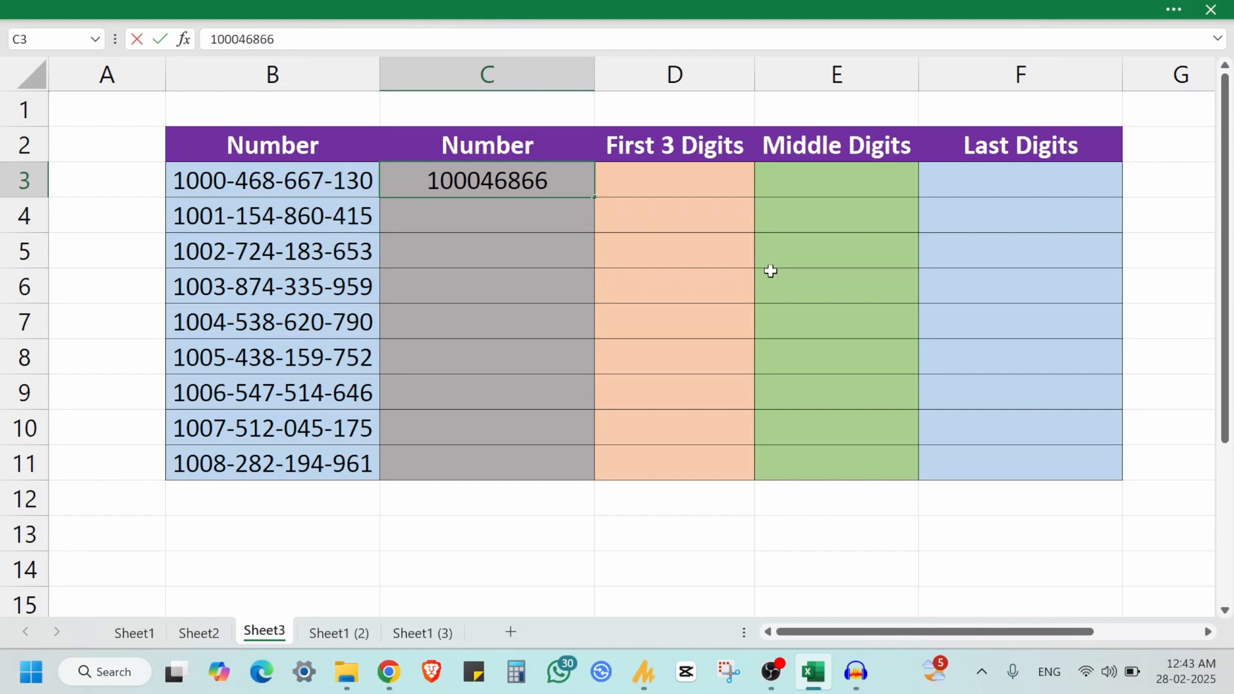
type("7130")
key("Return")
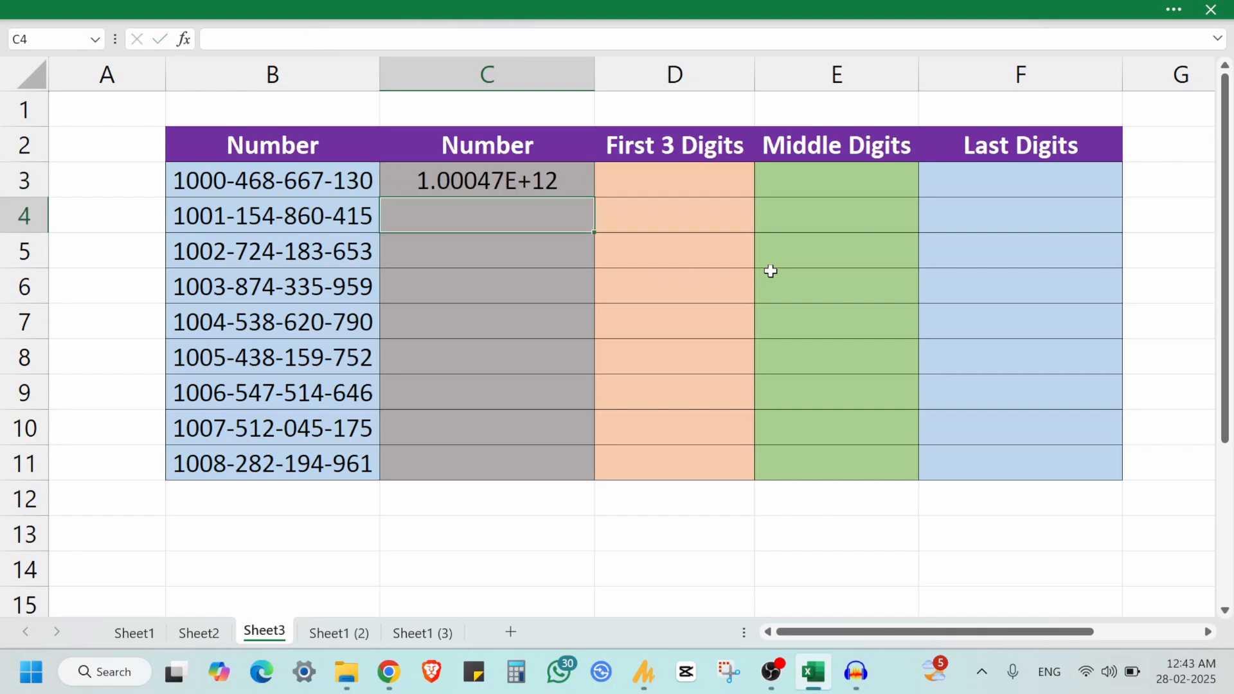
double_click(542, 181)
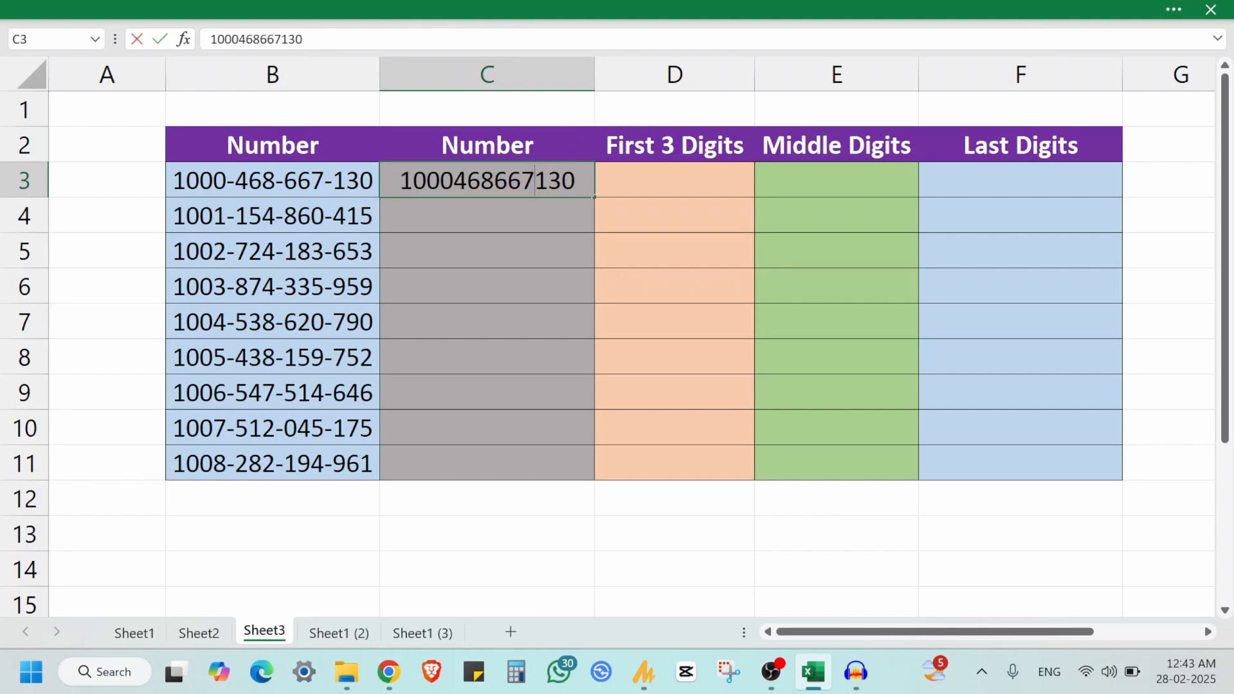
key("Escape")
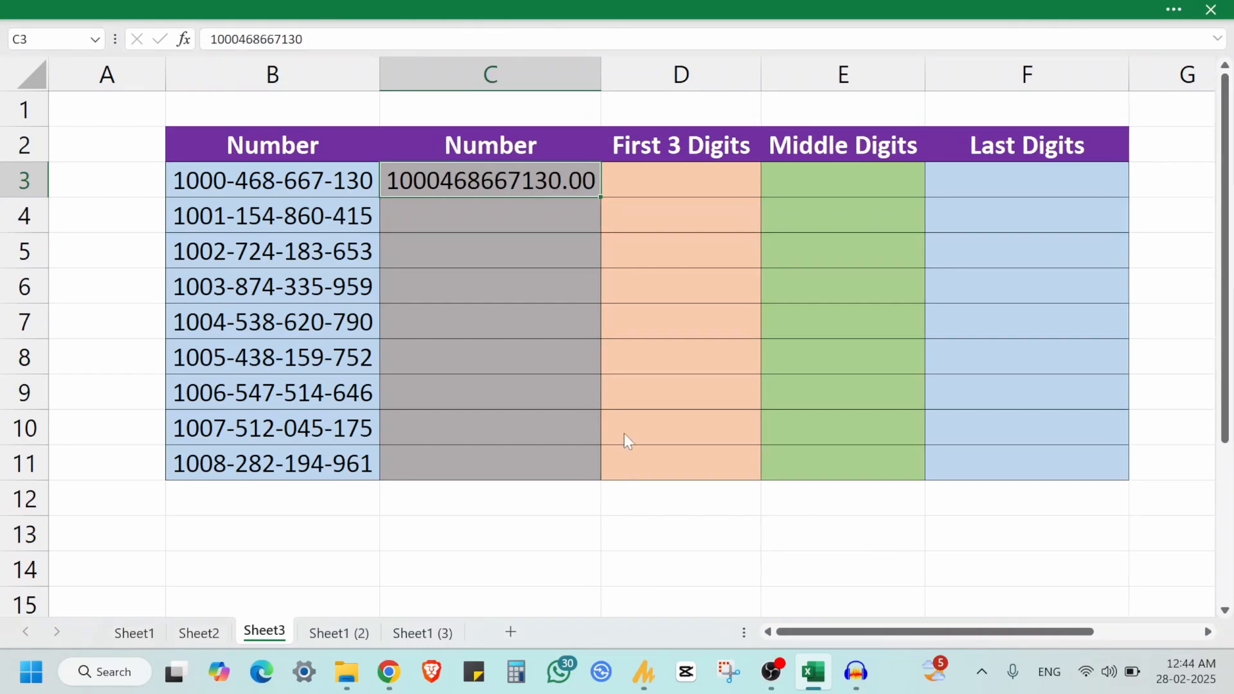
key("ctrl+1")
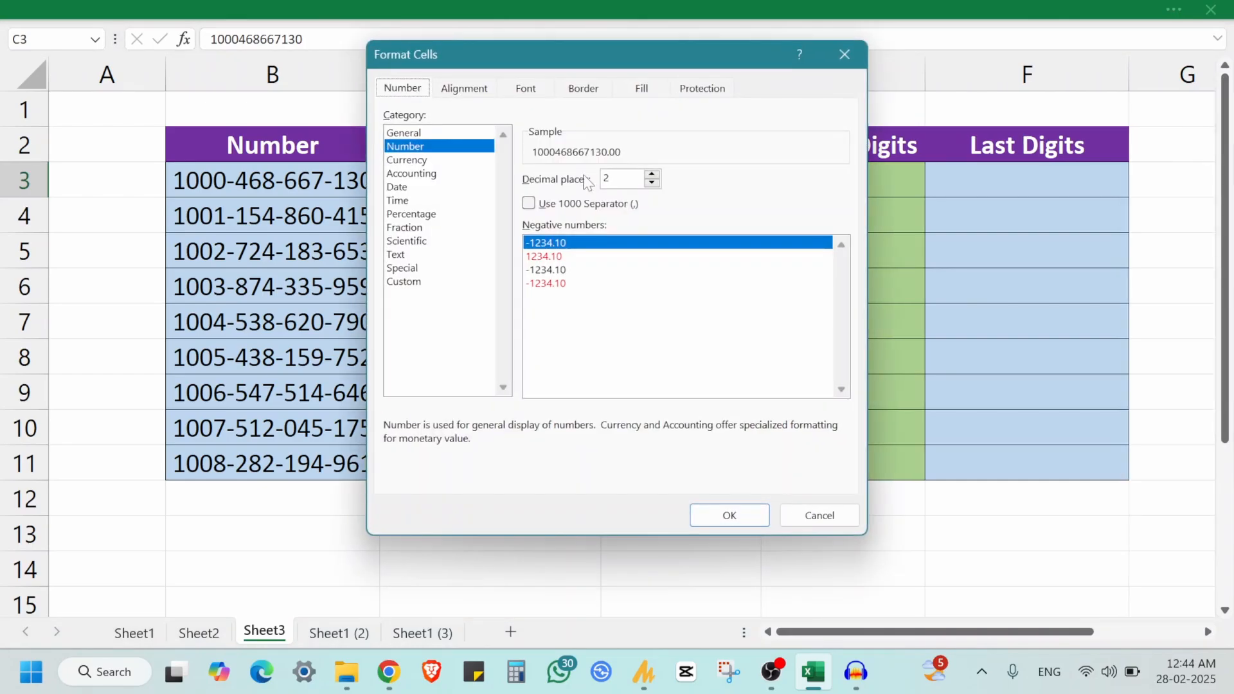
Format C3 with 0 decimal places and Flash Fill the dash-free numbers down column C
left_click(652, 182)
left_click(652, 183)
left_click(738, 511)
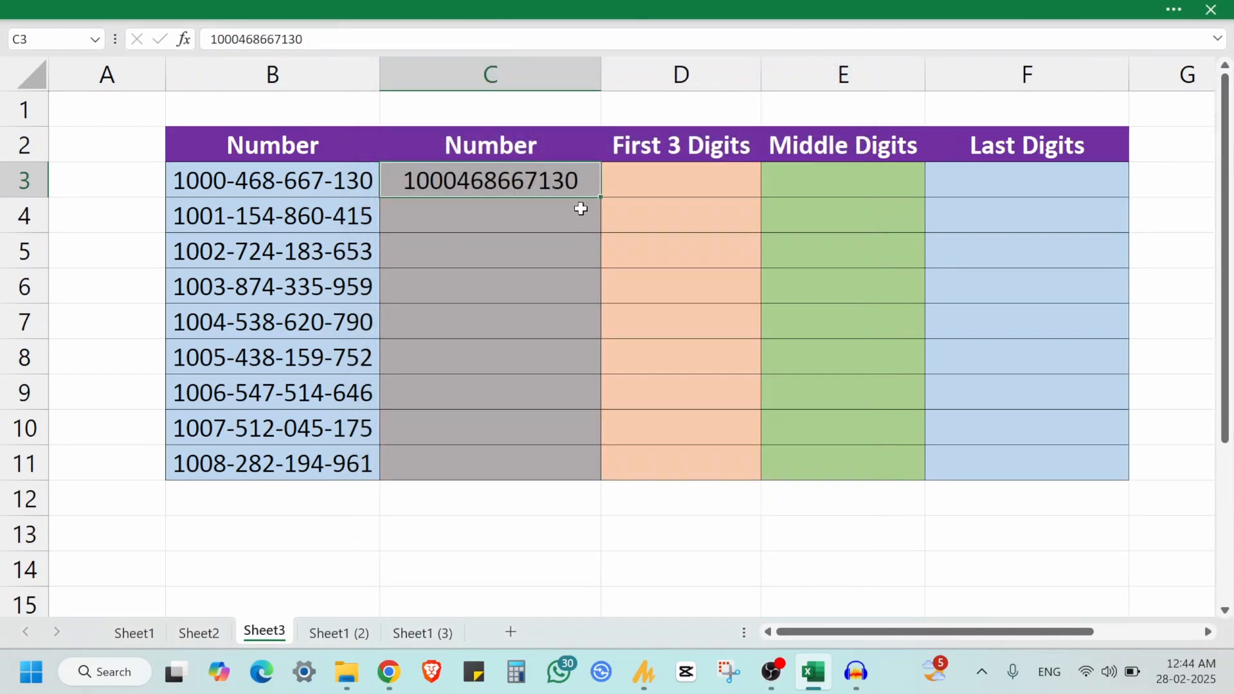
left_click(550, 217)
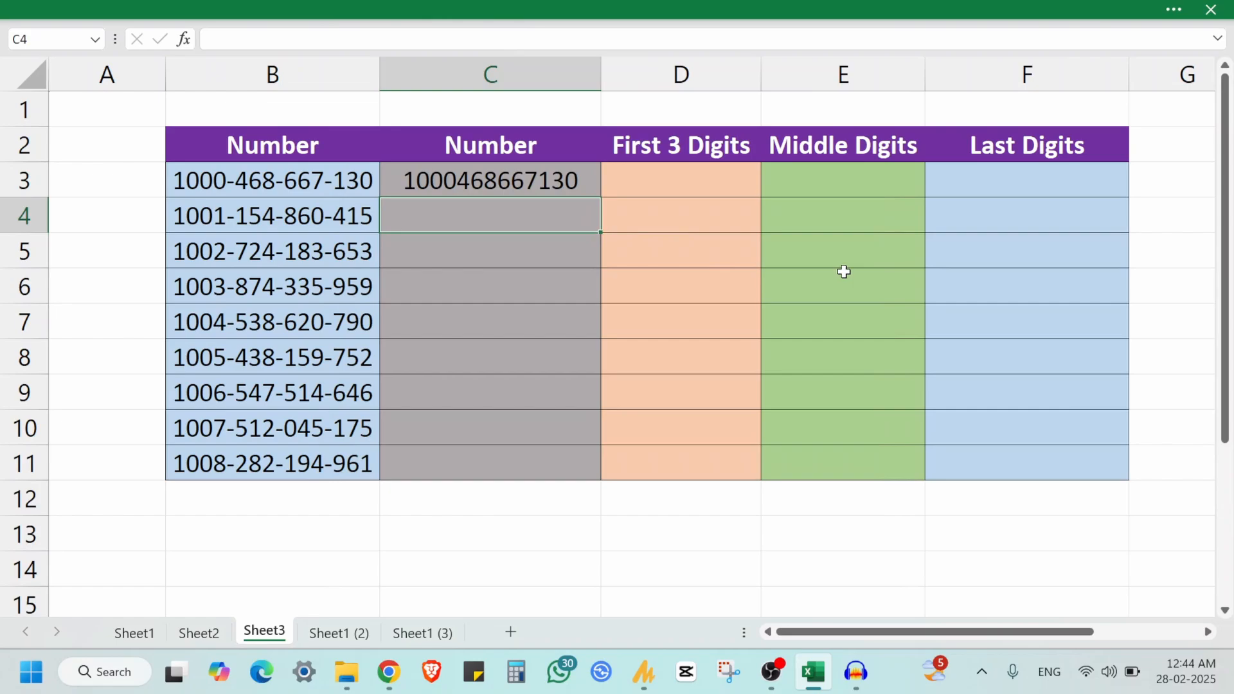
key("ctrl+e")
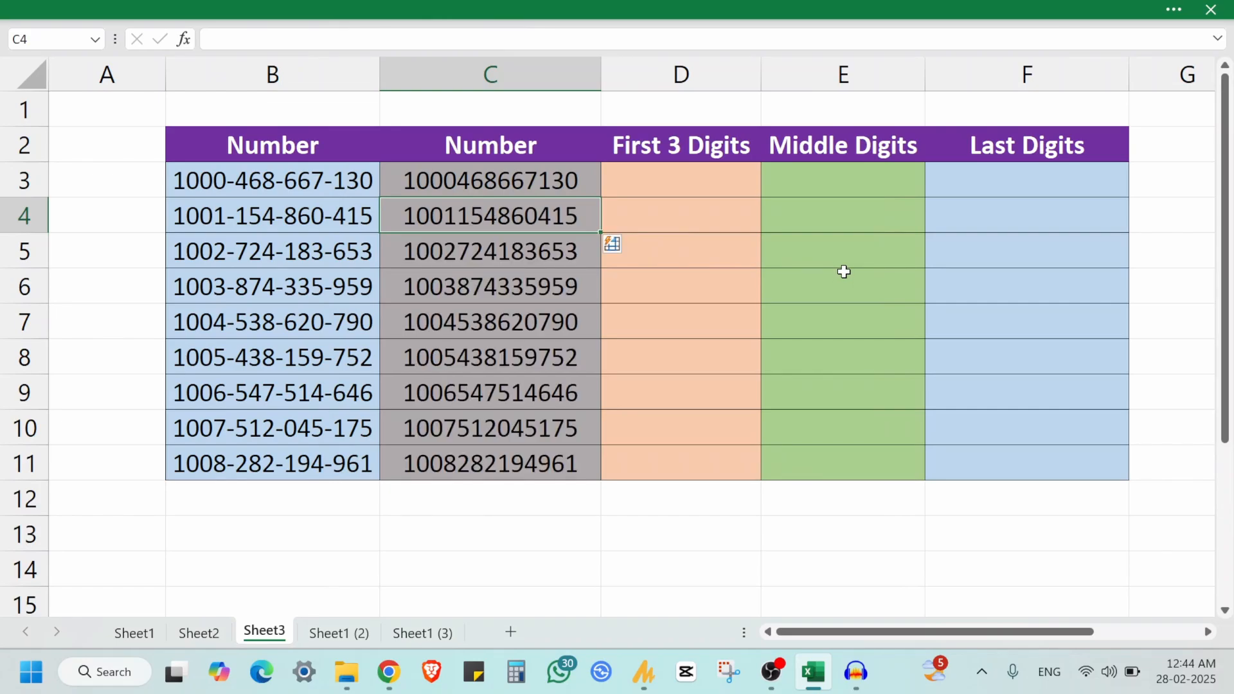
key("Right")
key("Up")
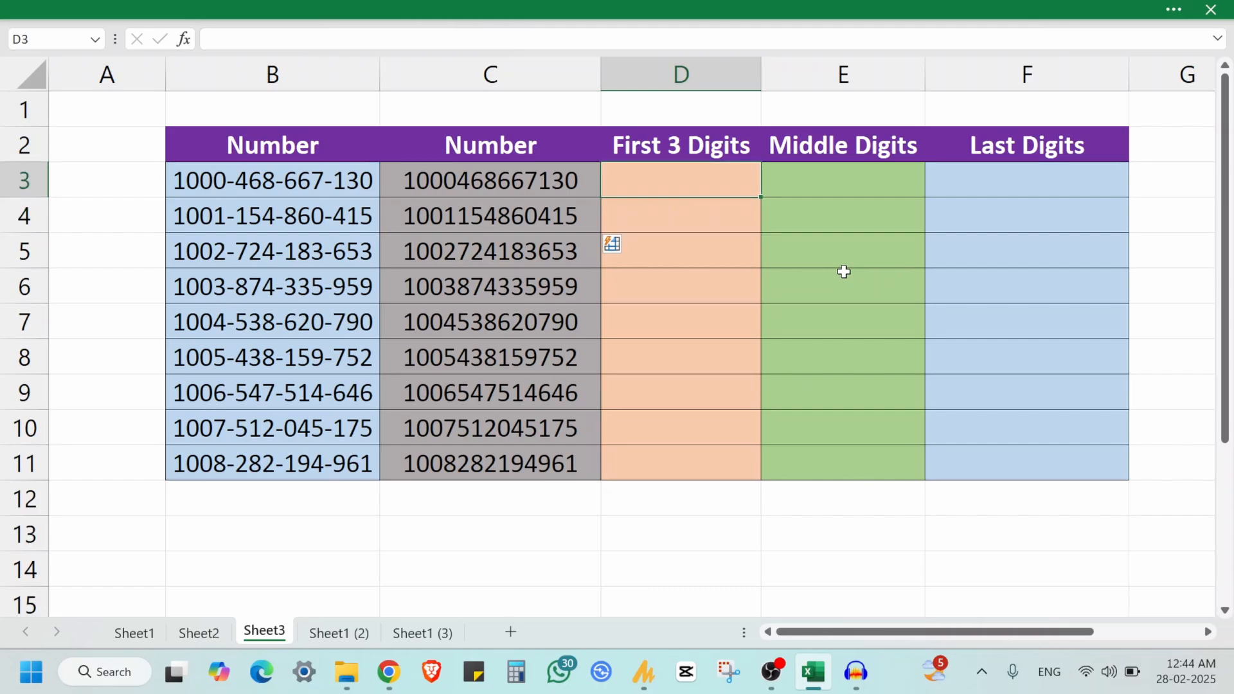
Flash Fill the digit columns D, E and F from examples 100, 468 and 130
type("100")
key("Return")
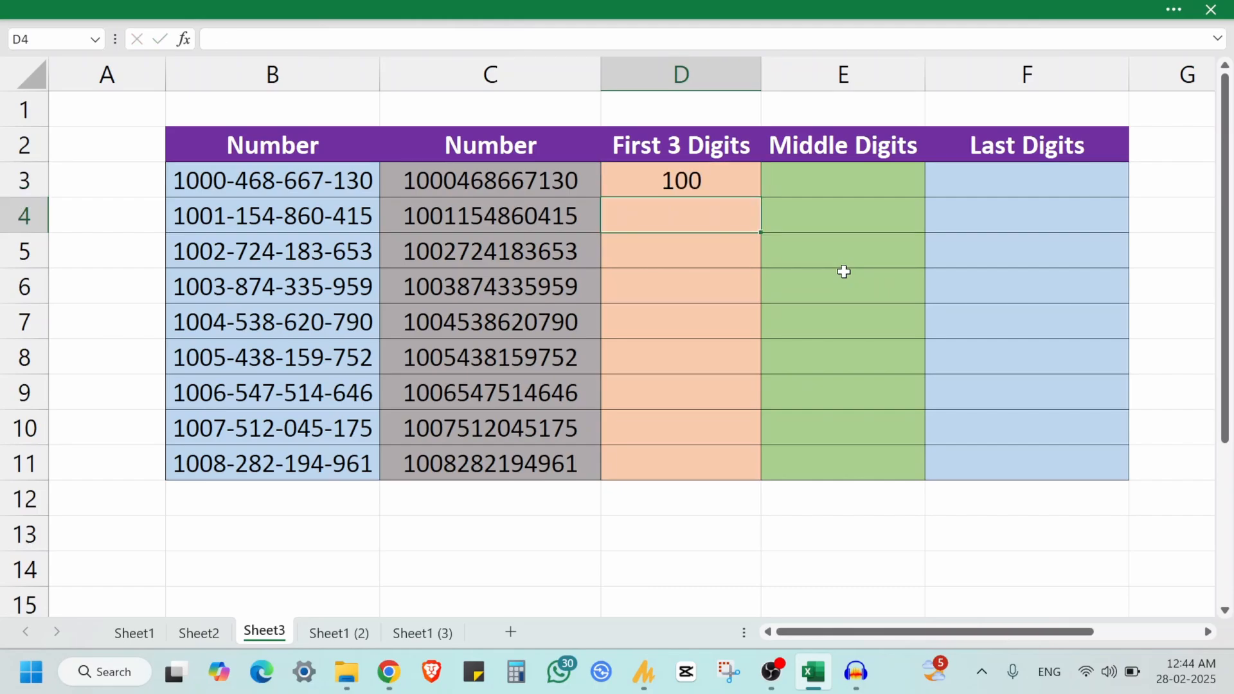
key("ctrl+e")
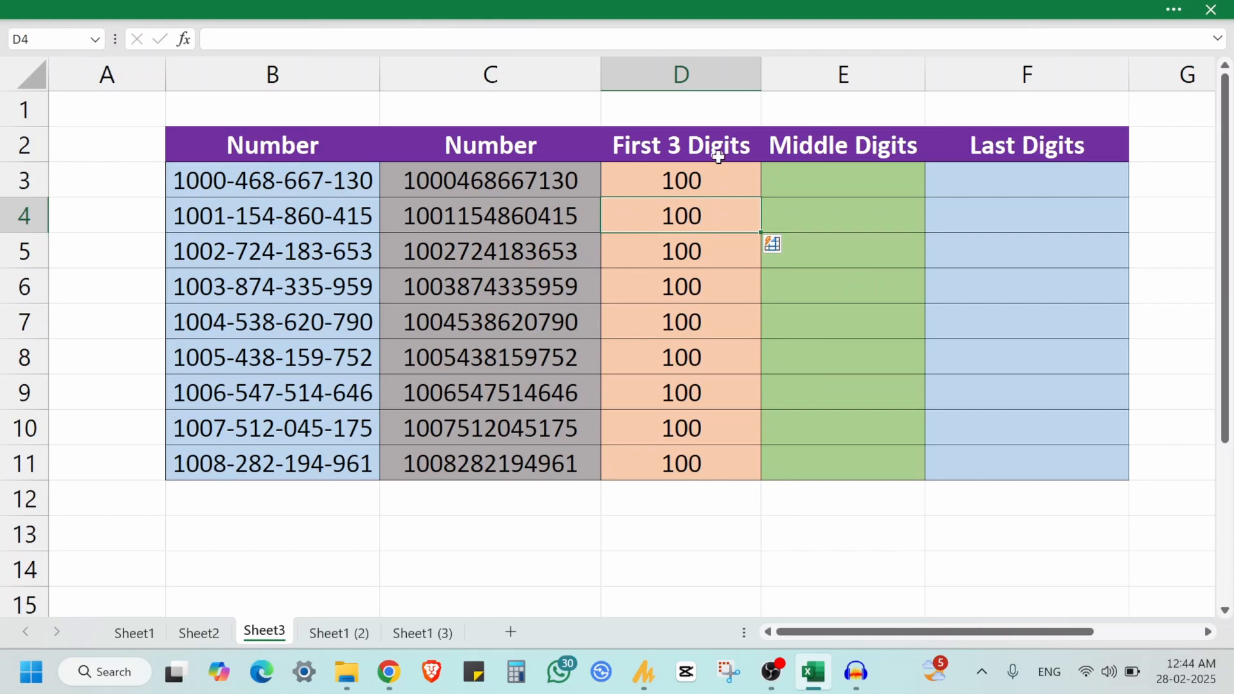
left_click(851, 178)
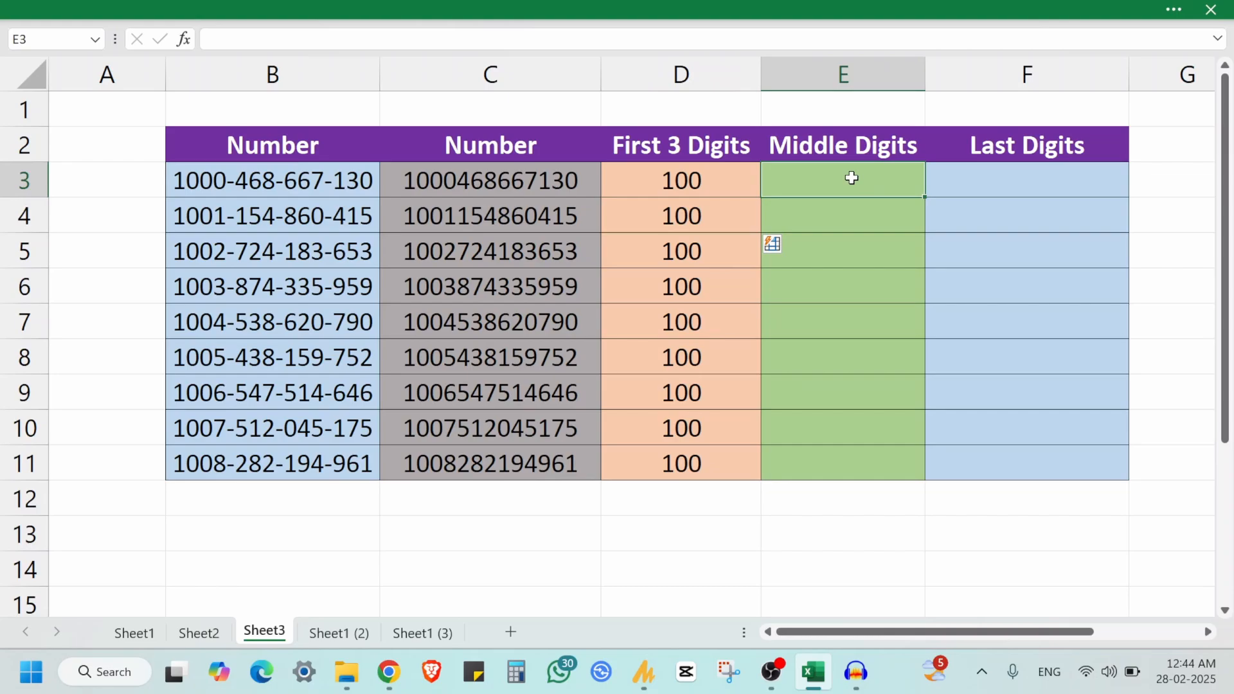
type("468")
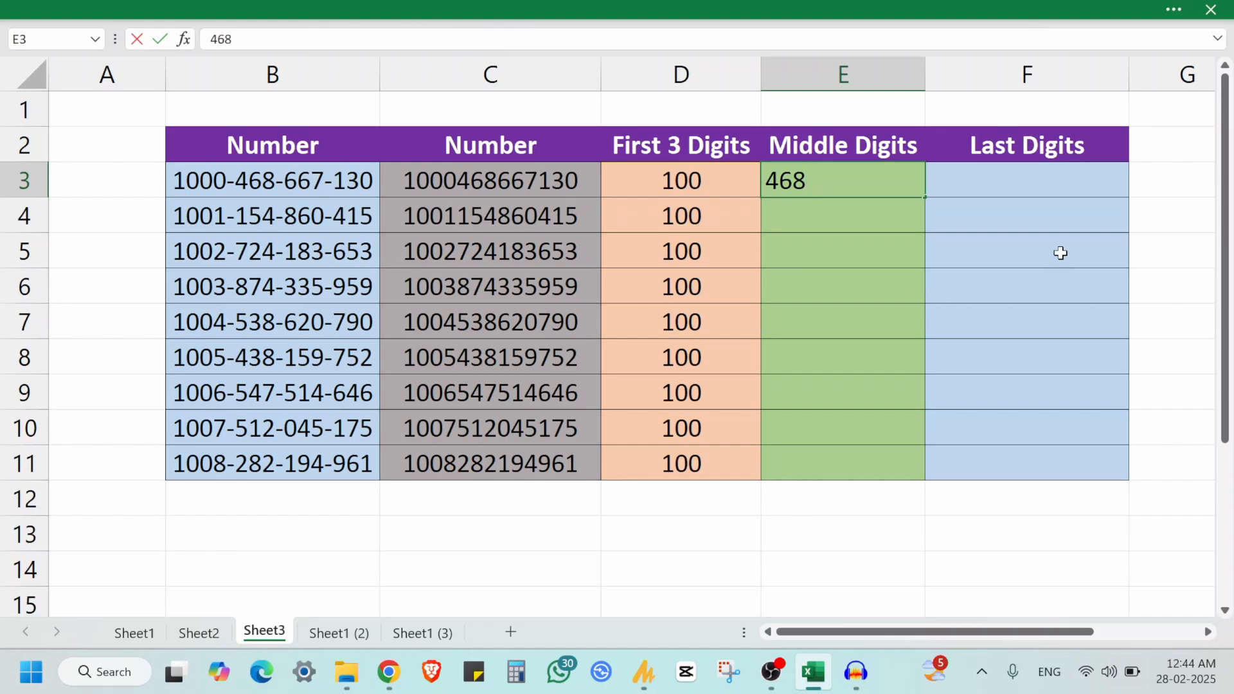
key("Return")
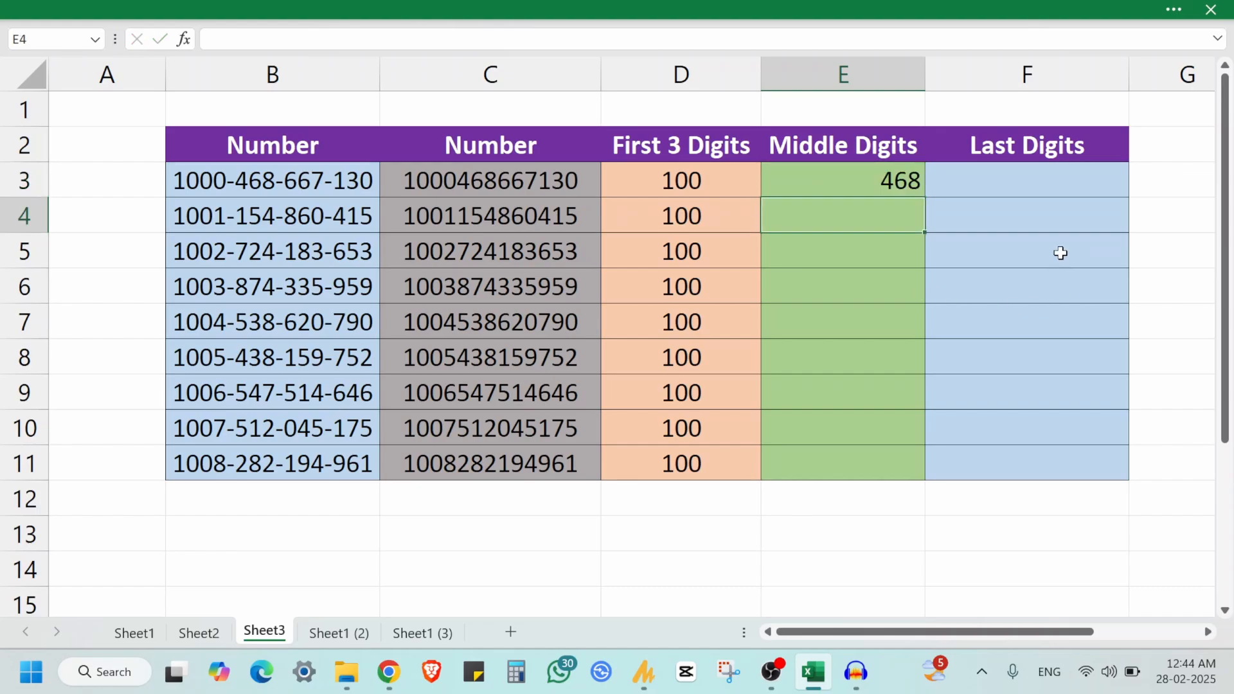
key("ctrl+e")
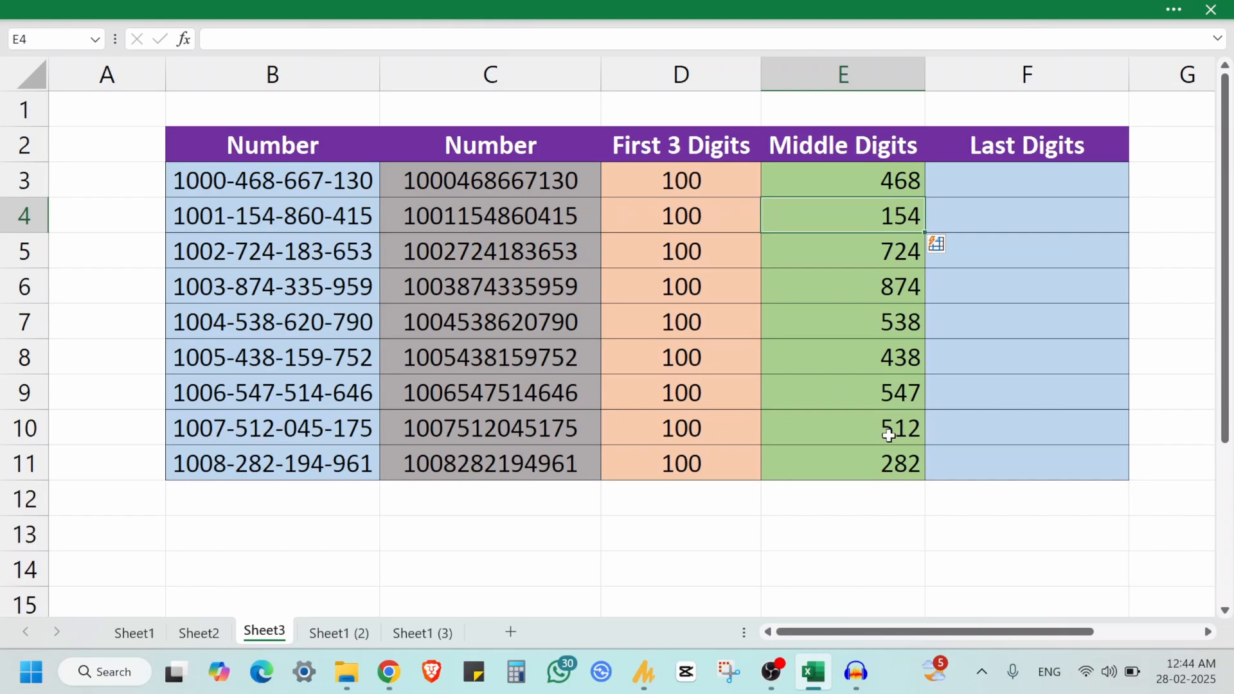
left_click(1014, 180)
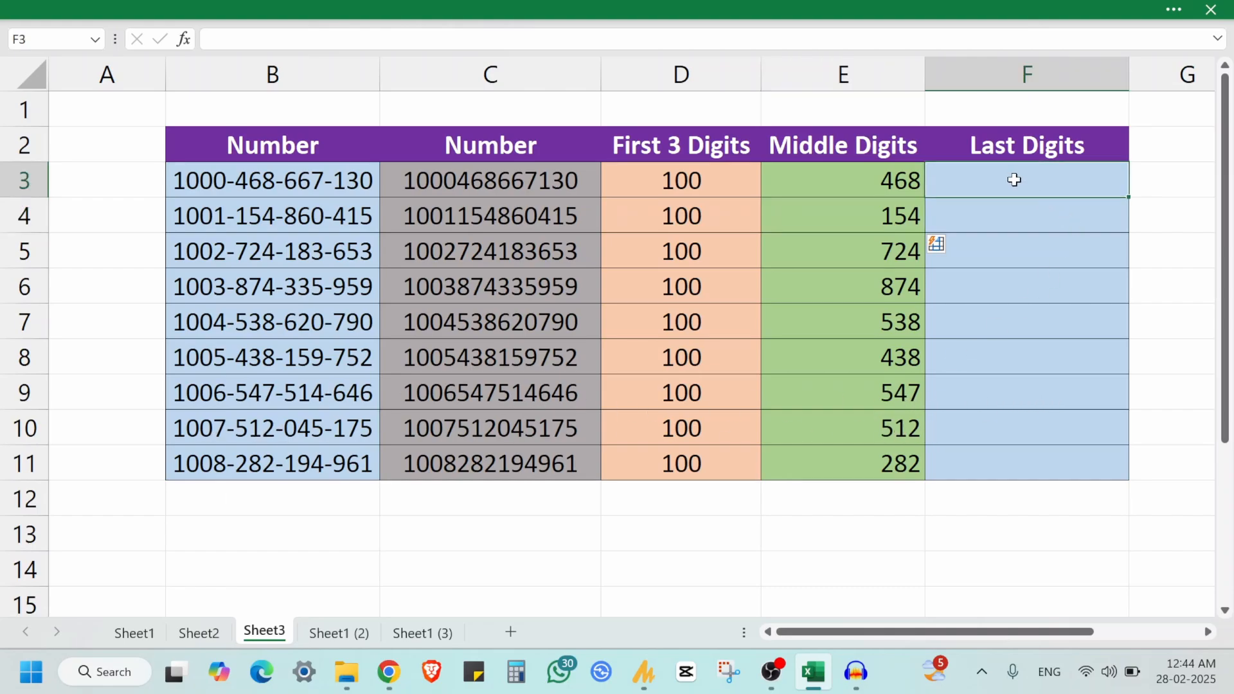
type("130")
key("Return")
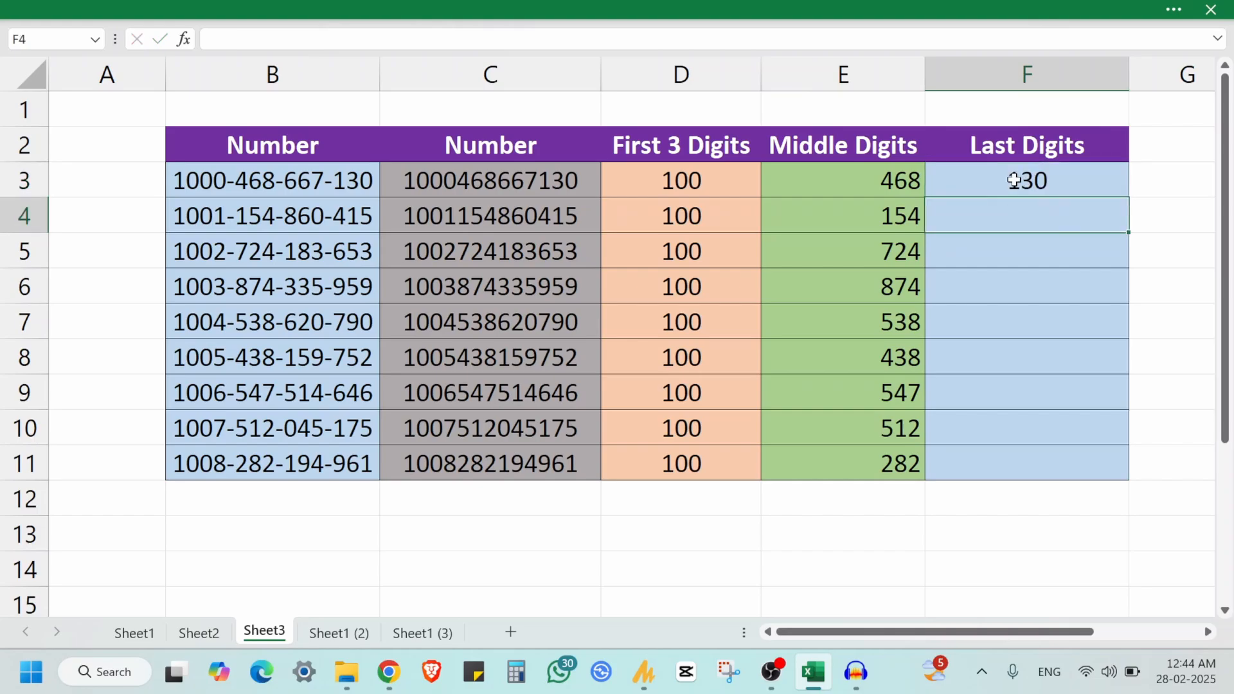
key("ctrl+e")
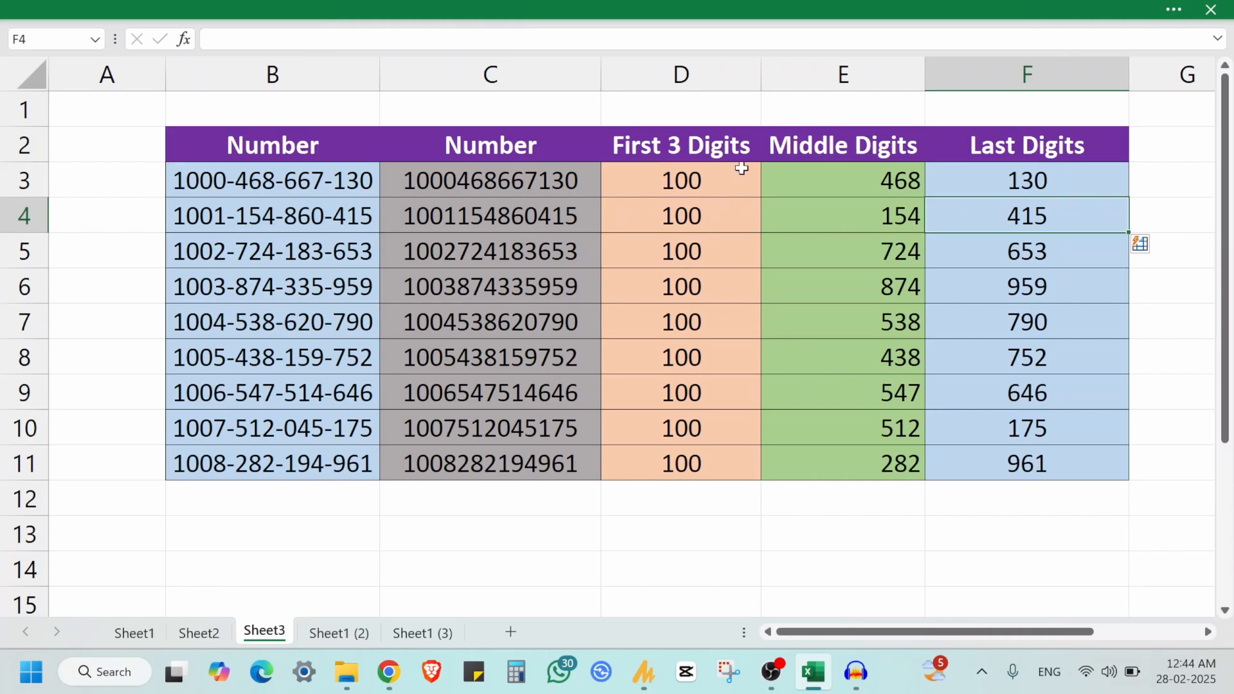
Review the values in D3 and D4, then switch to the Sheet1 (2) sheet
left_click(705, 185)
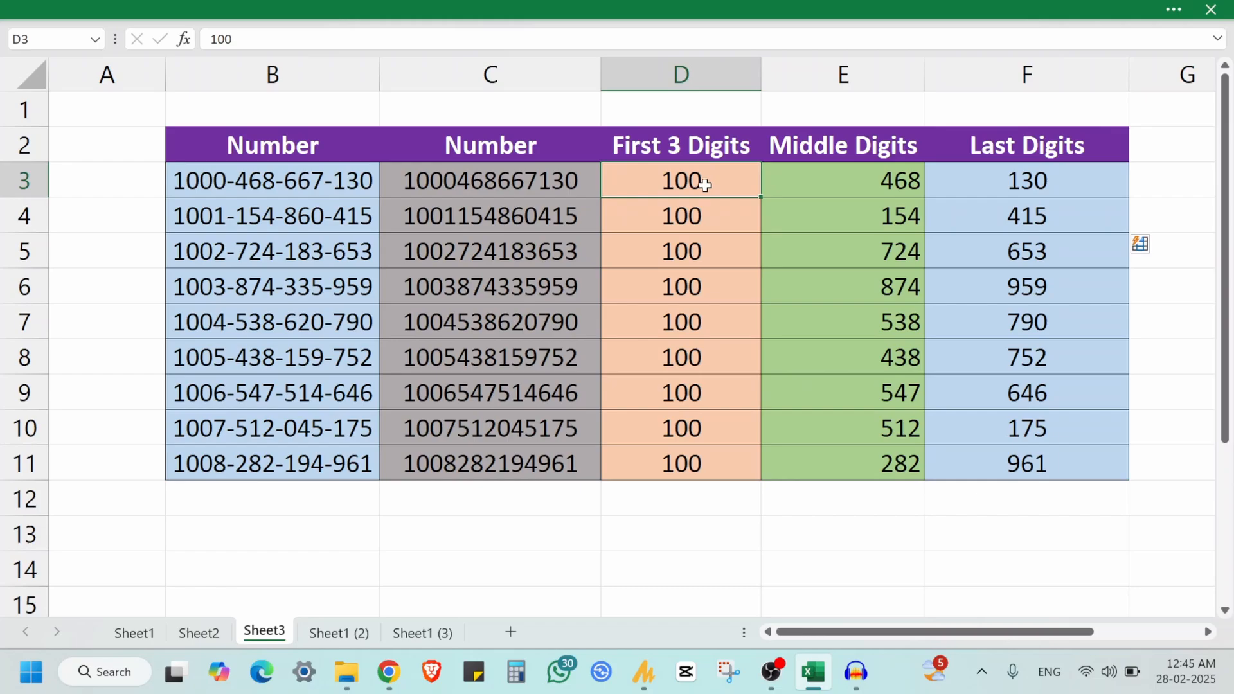
left_click(696, 220)
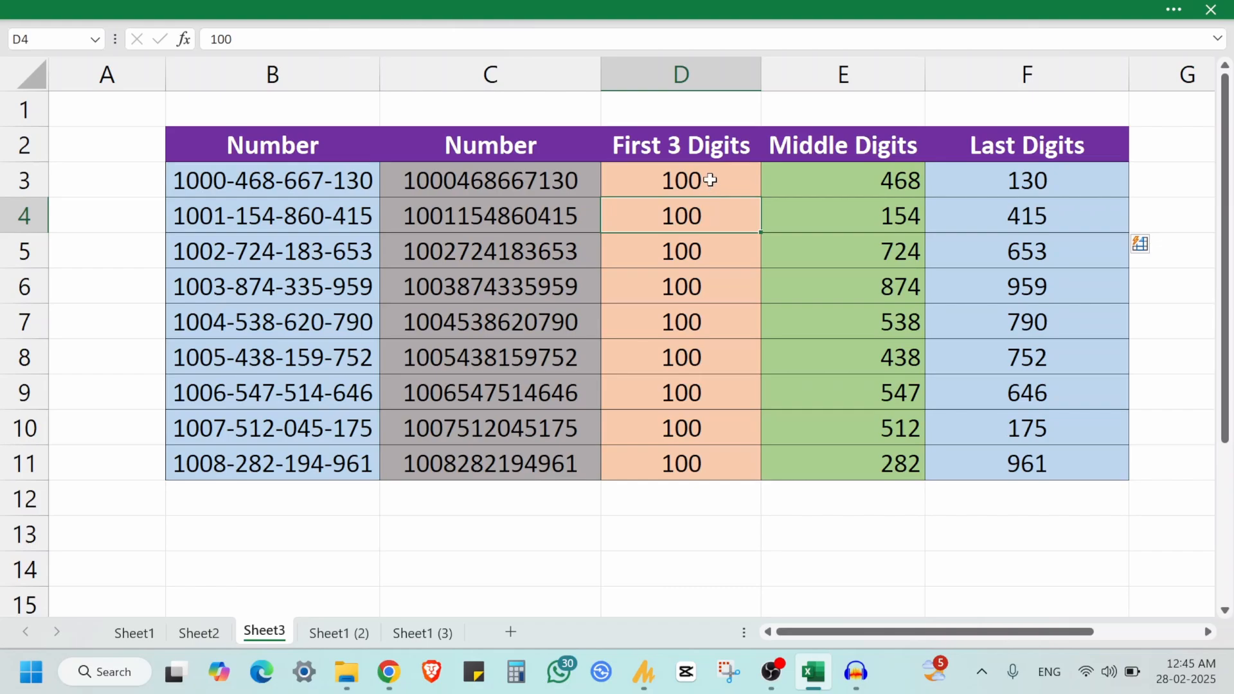
left_click_drag(709, 192, 715, 207)
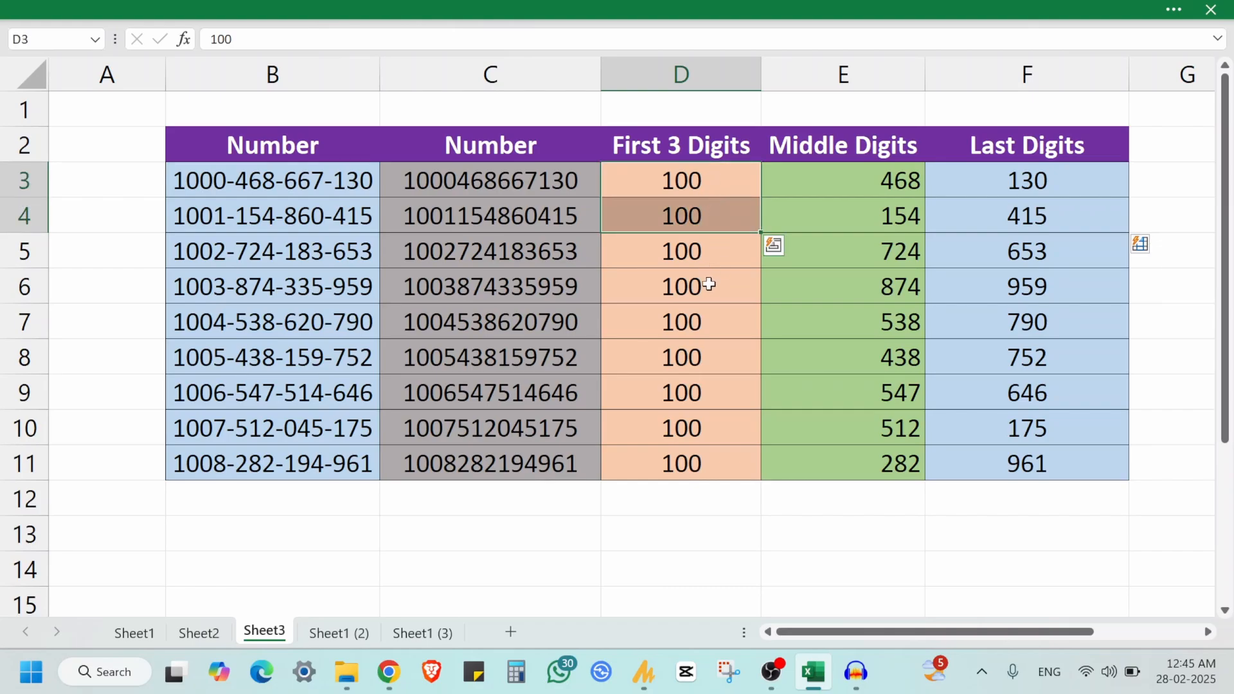
left_click(341, 632)
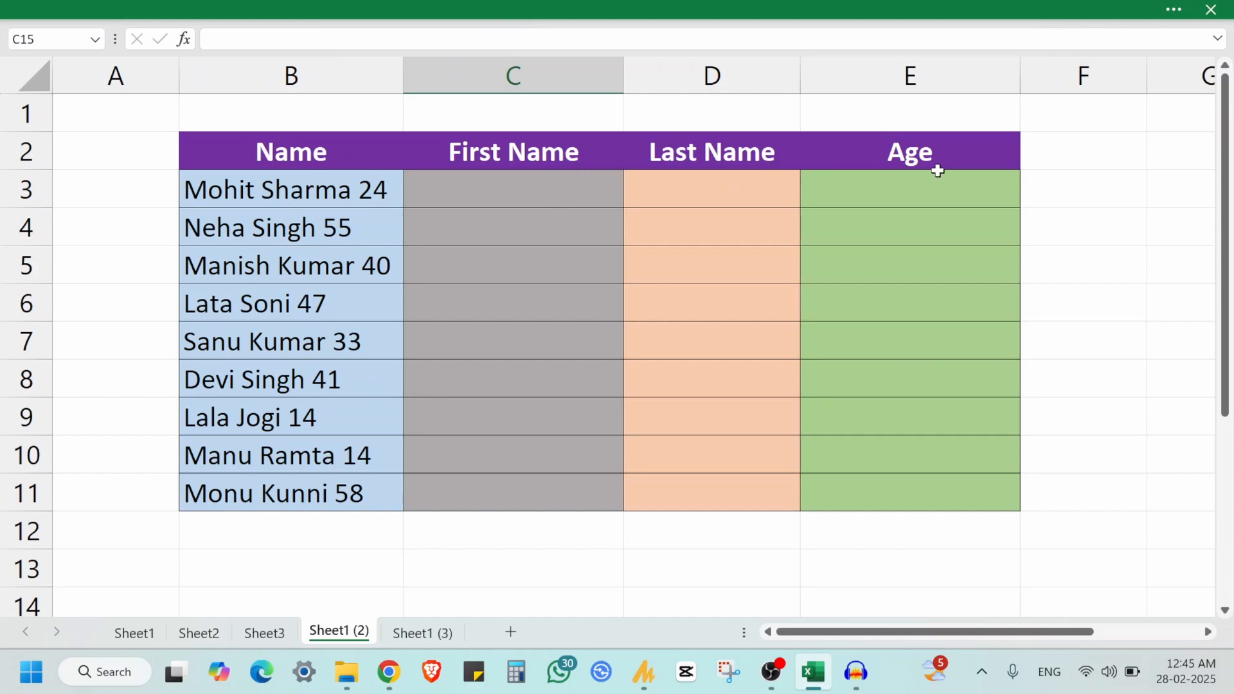
left_click(482, 195)
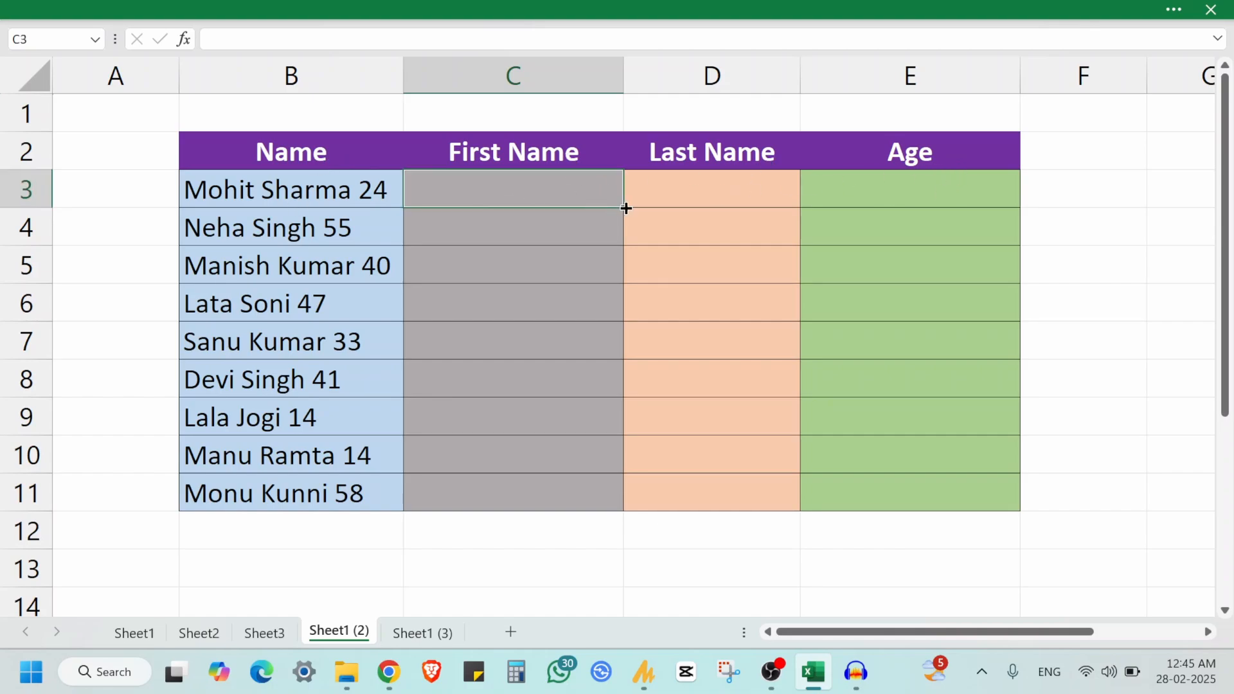
type("Mohit")
key("Tab")
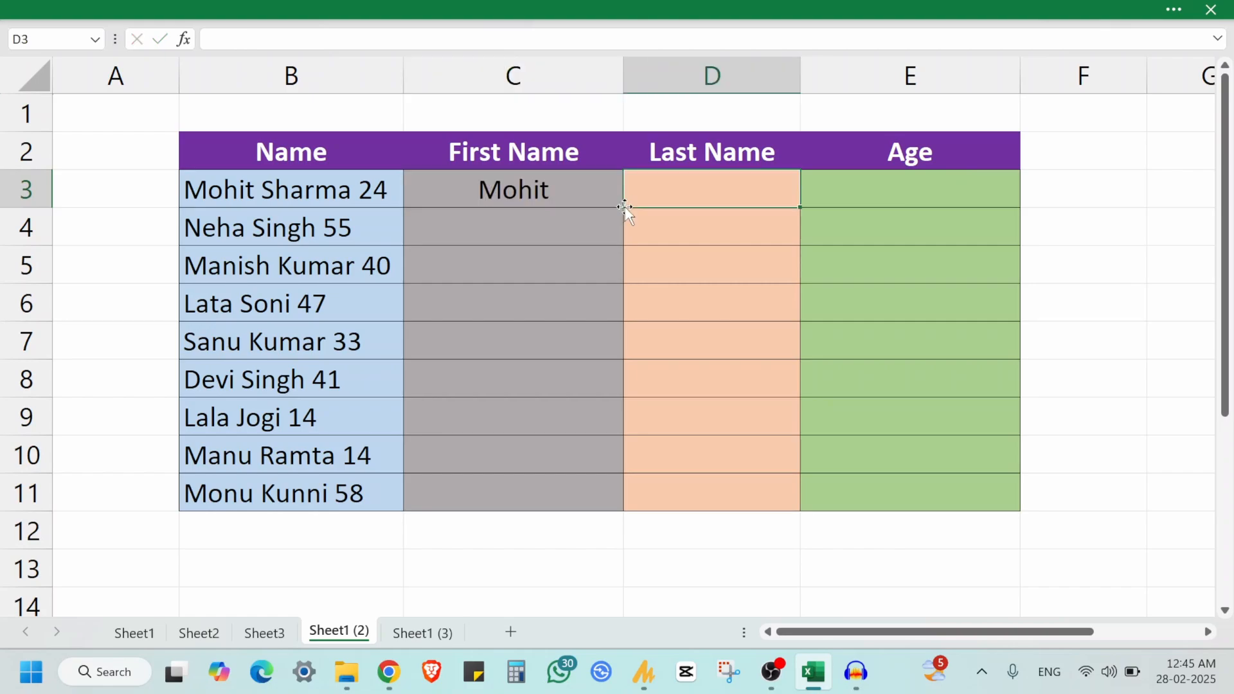
key("Return")
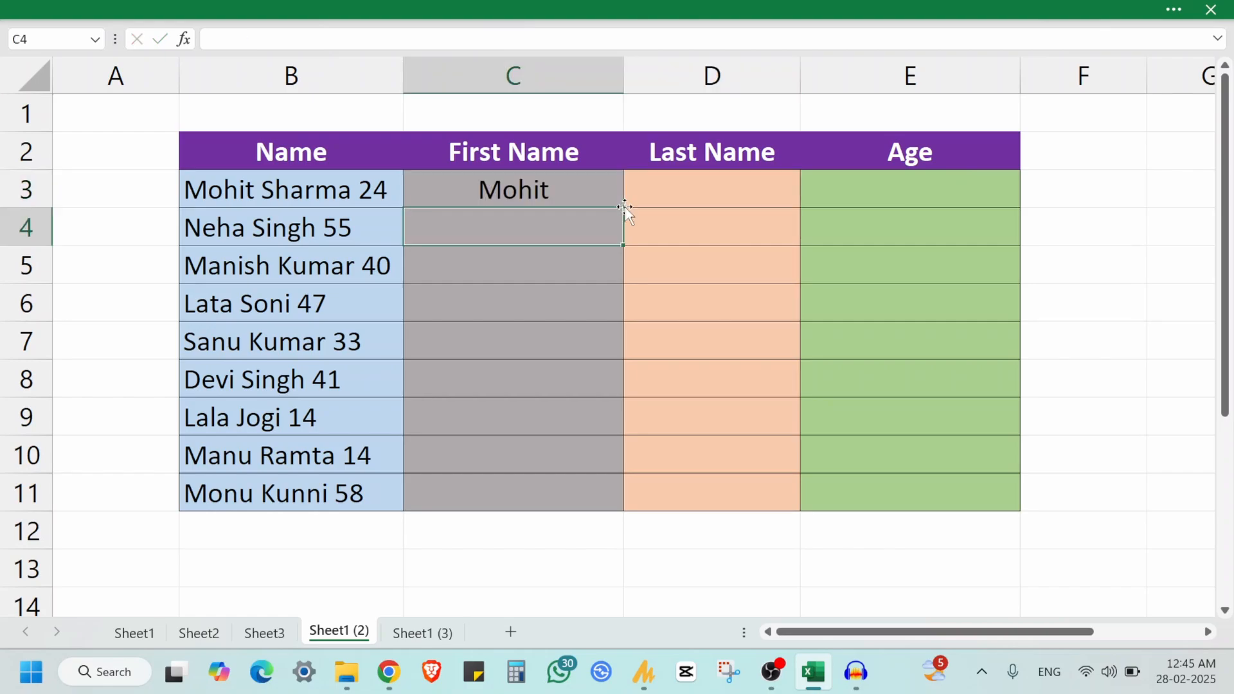
key("ctrl+e")
key("Up")
key("Right")
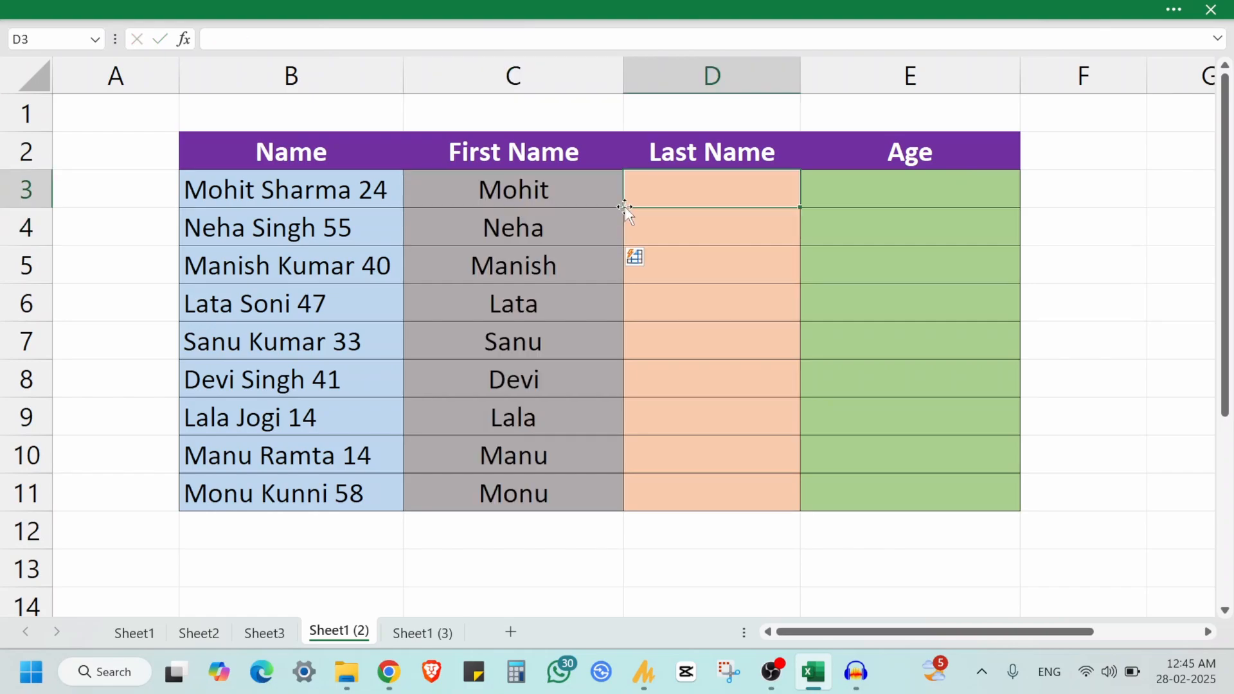
type("Sharma")
key("Return")
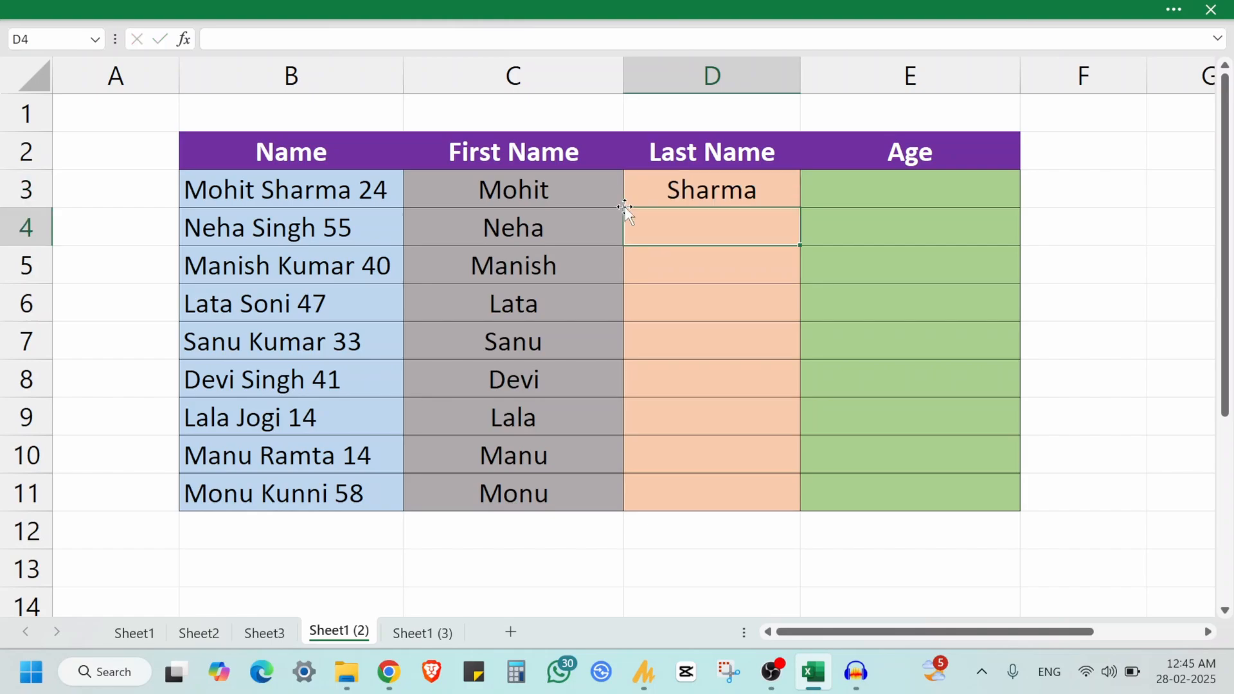
key("ctrl+e")
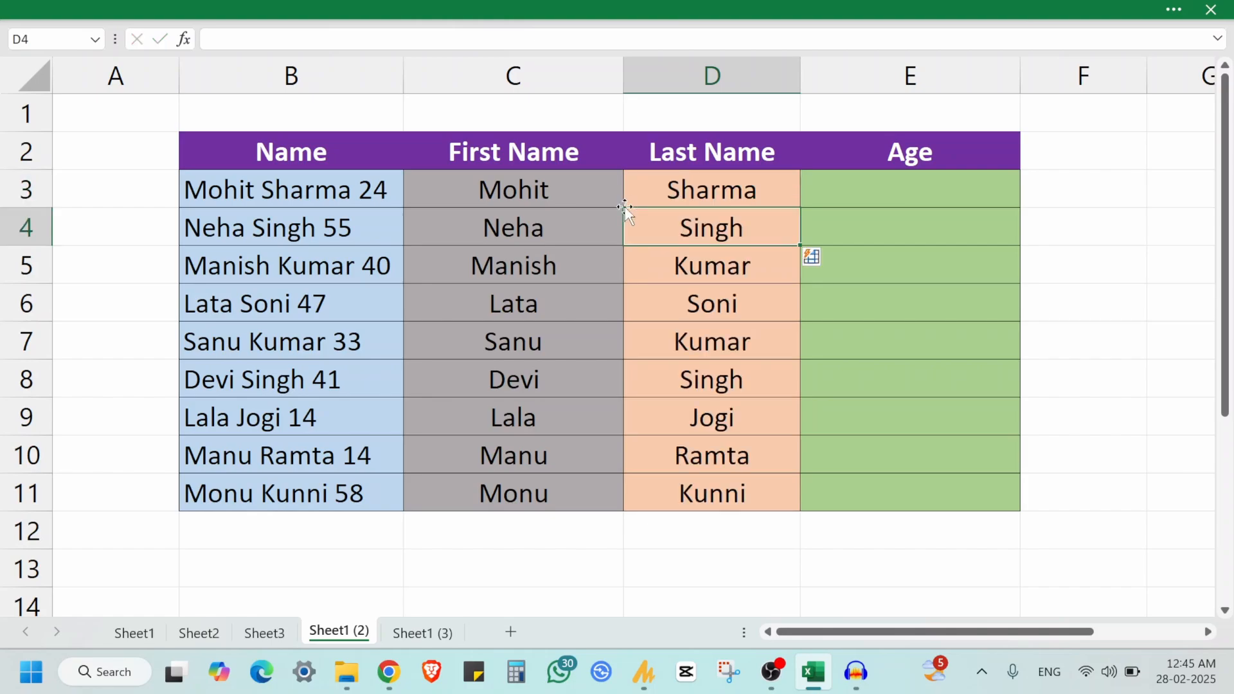
Flash Fill the ages from example 24 in E3, then go to Sheet1 (3)
key("Right")
key("Up")
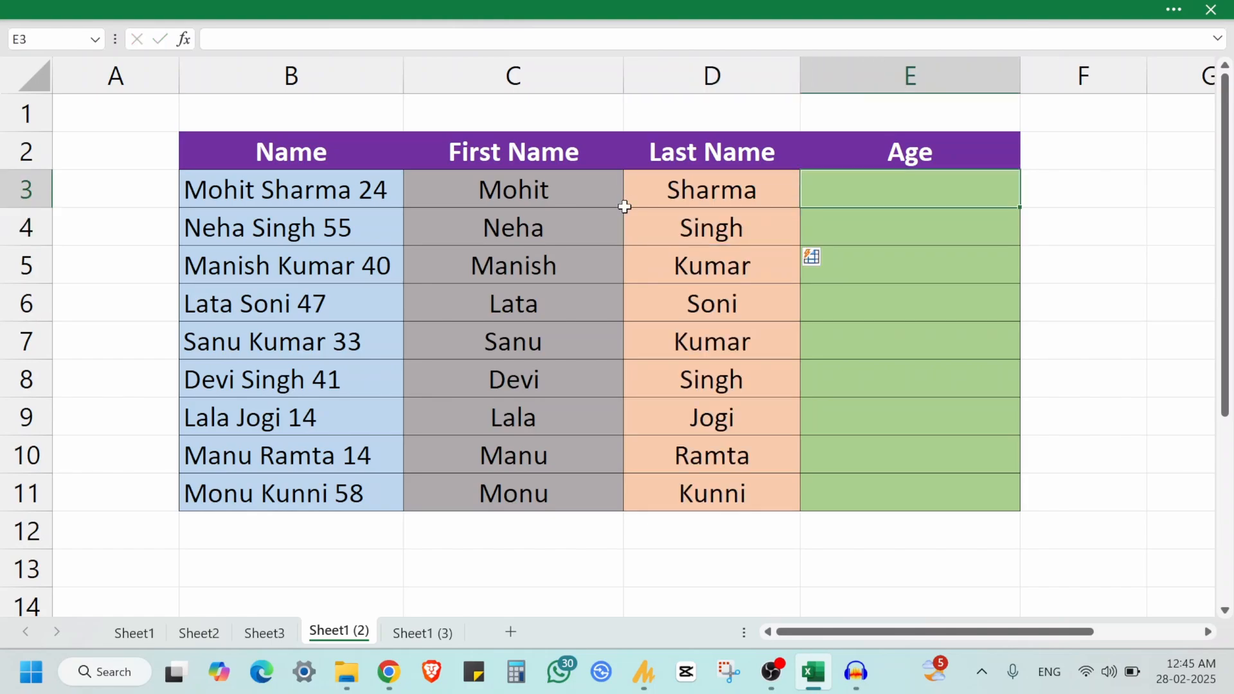
type("24")
key("Return")
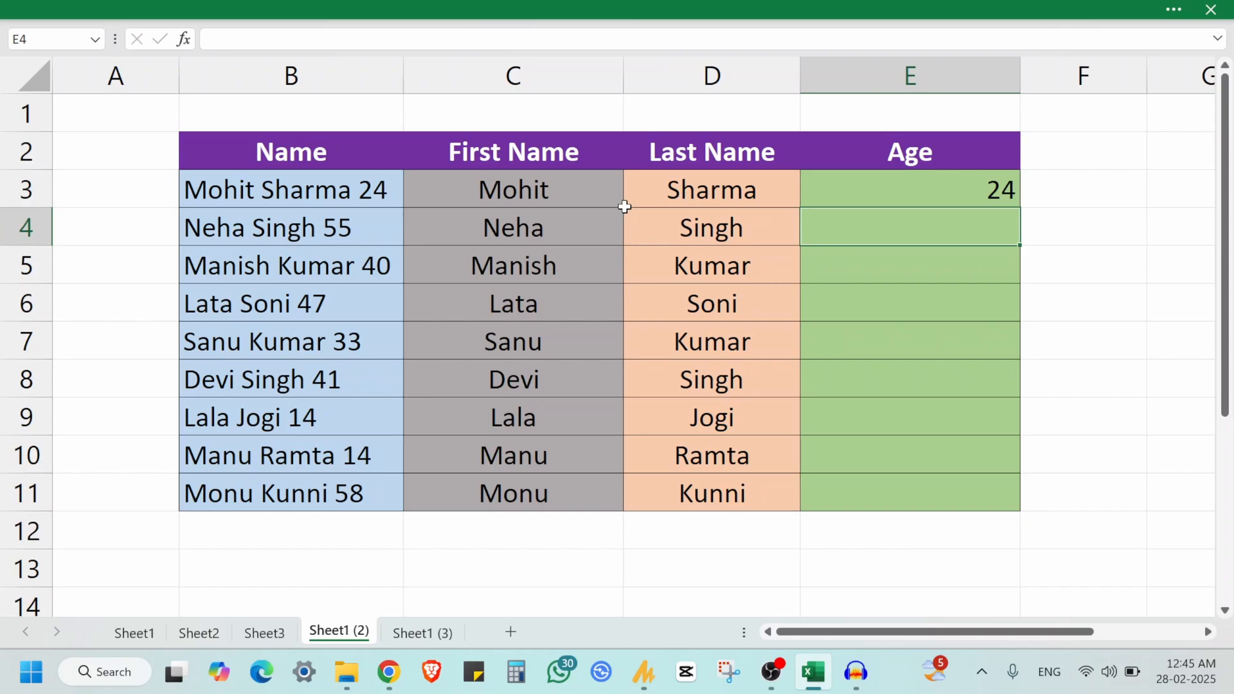
key("ctrl+e")
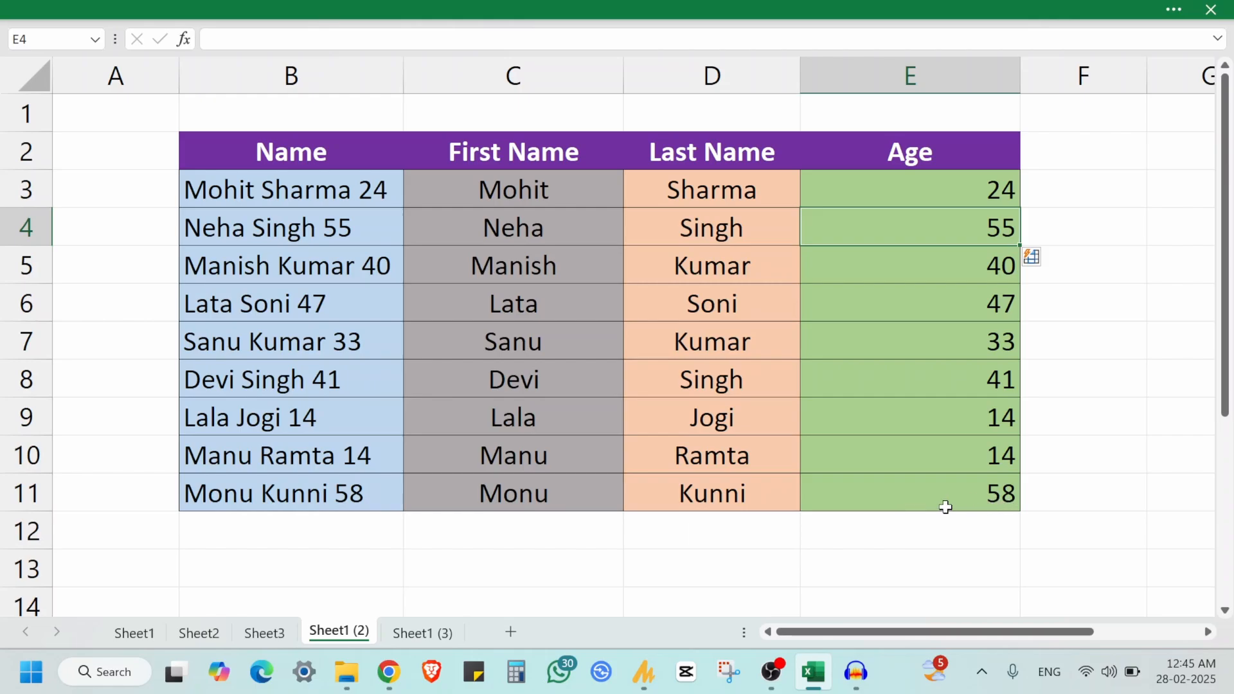
left_click(437, 633)
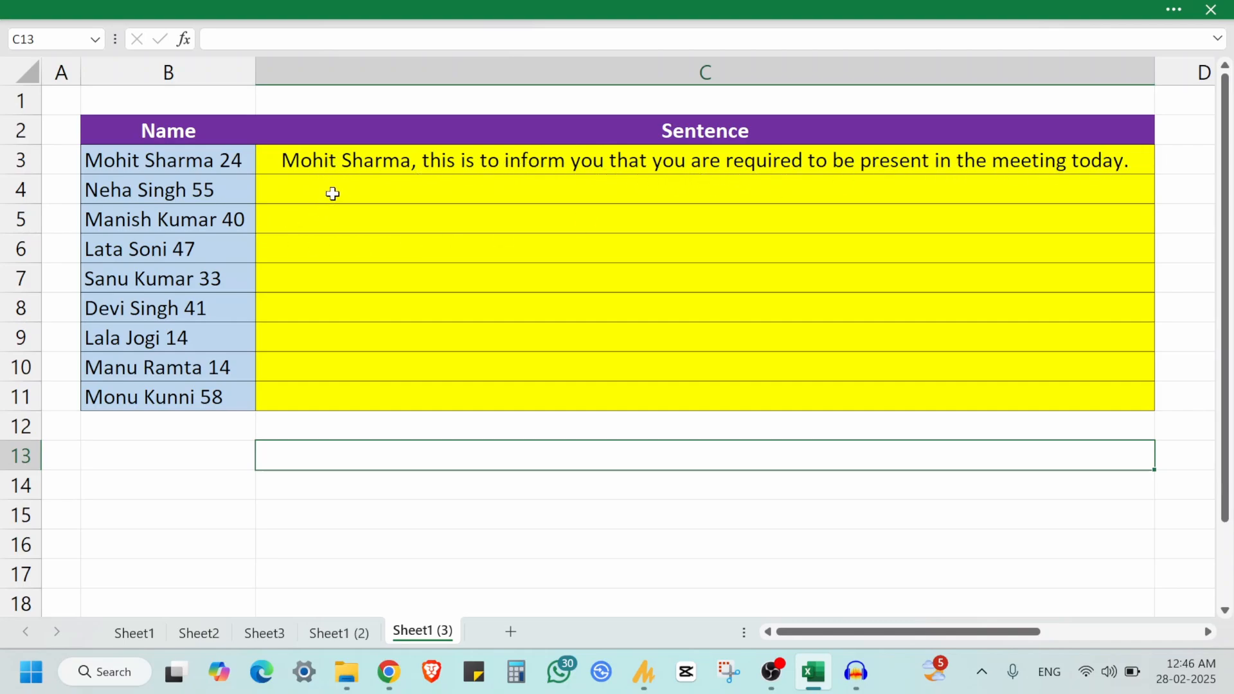
Flash Fill C4 downward from the sample meeting notice in C3, addressing each person by name
left_click(315, 162)
left_click(391, 192)
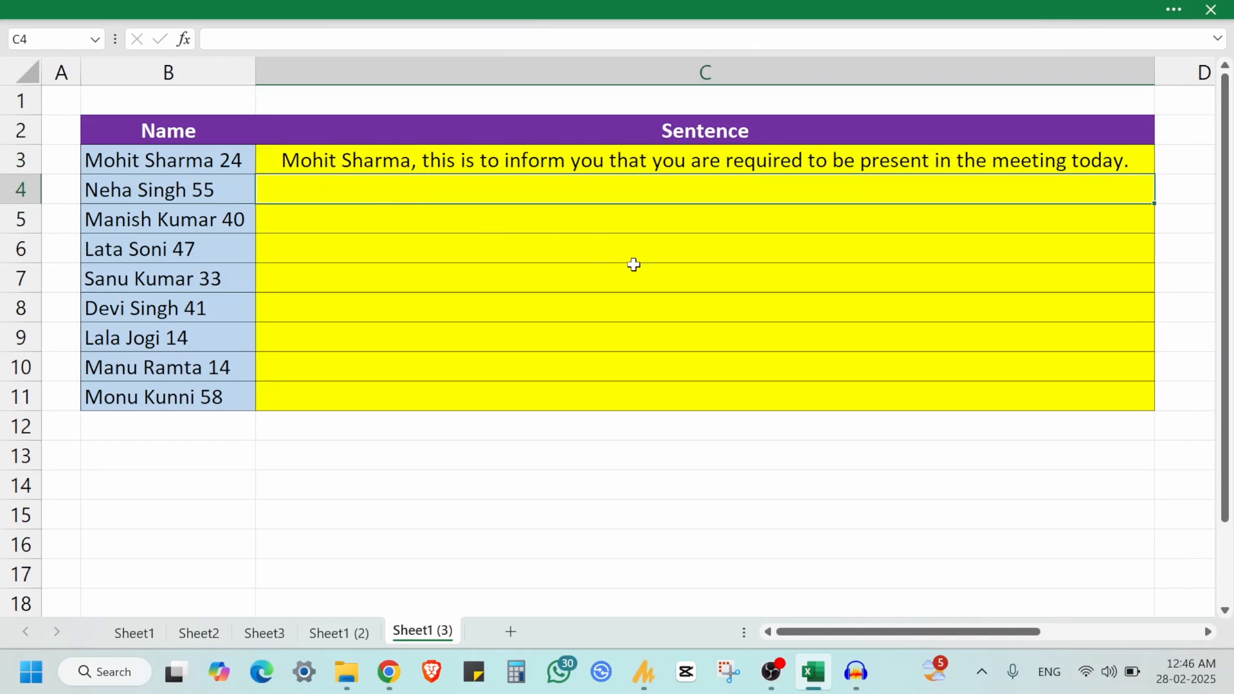
key("ctrl+e")
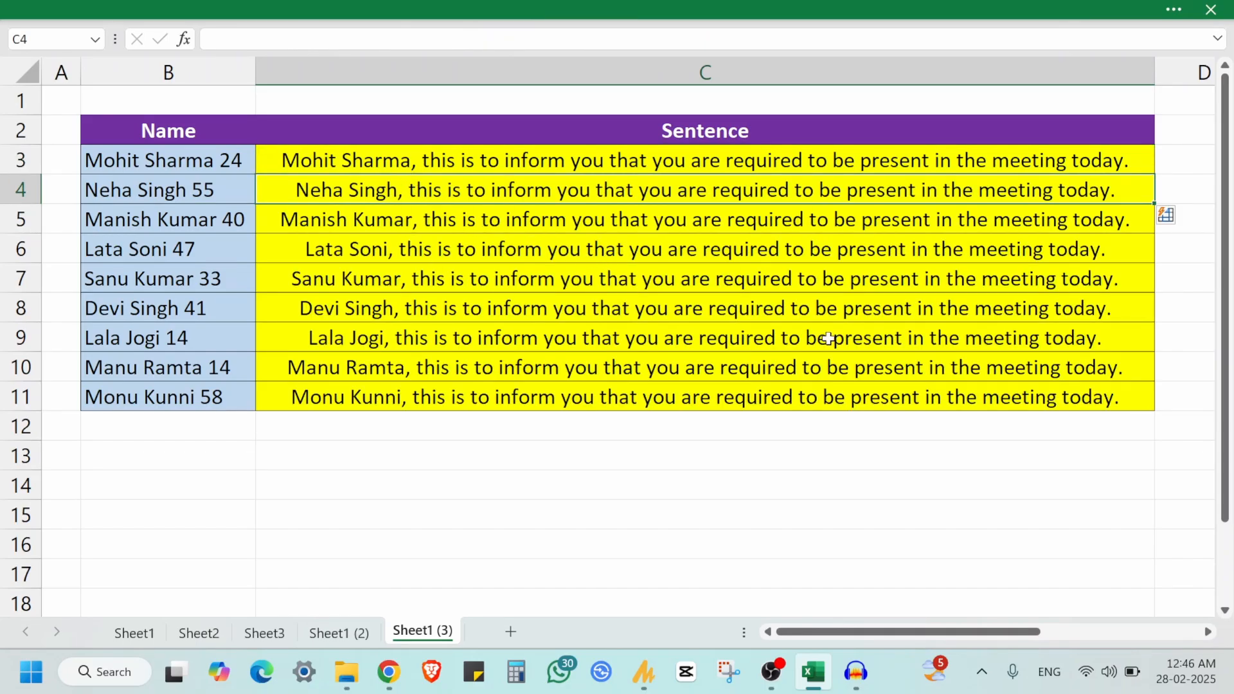
Write a C3 sentence verifying the first name's recorded age of 24 years, then Flash Fill C4:C11
left_click(545, 160)
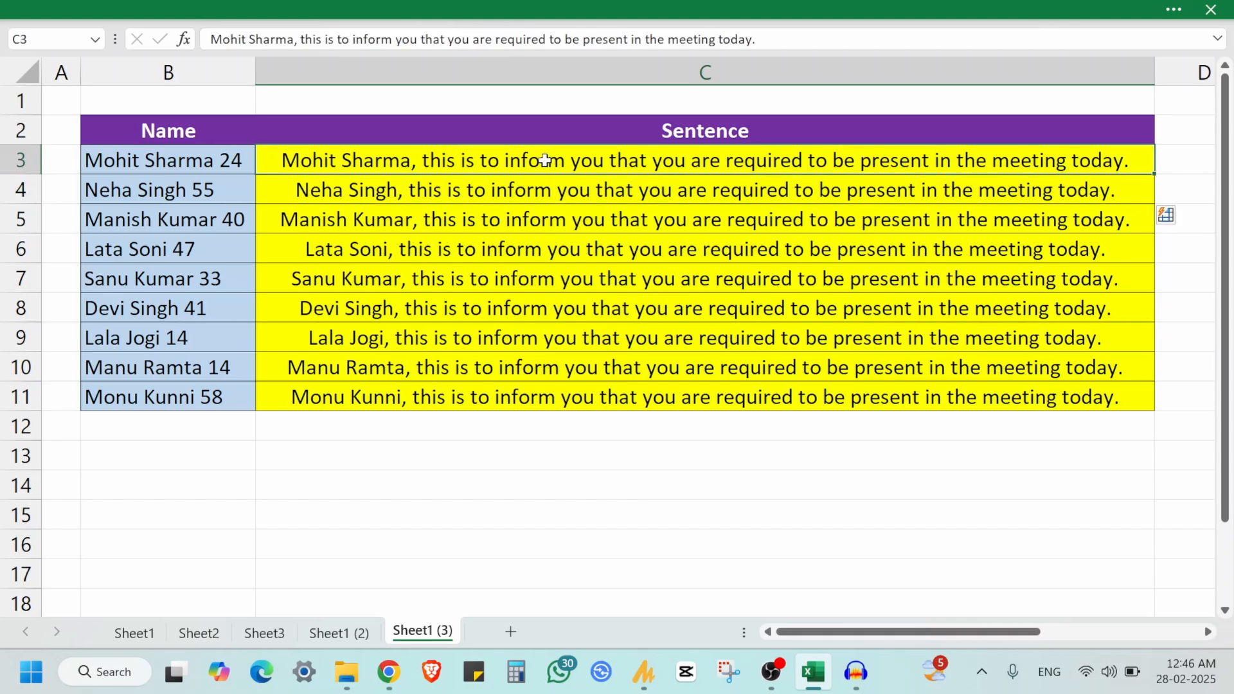
type("Mo")
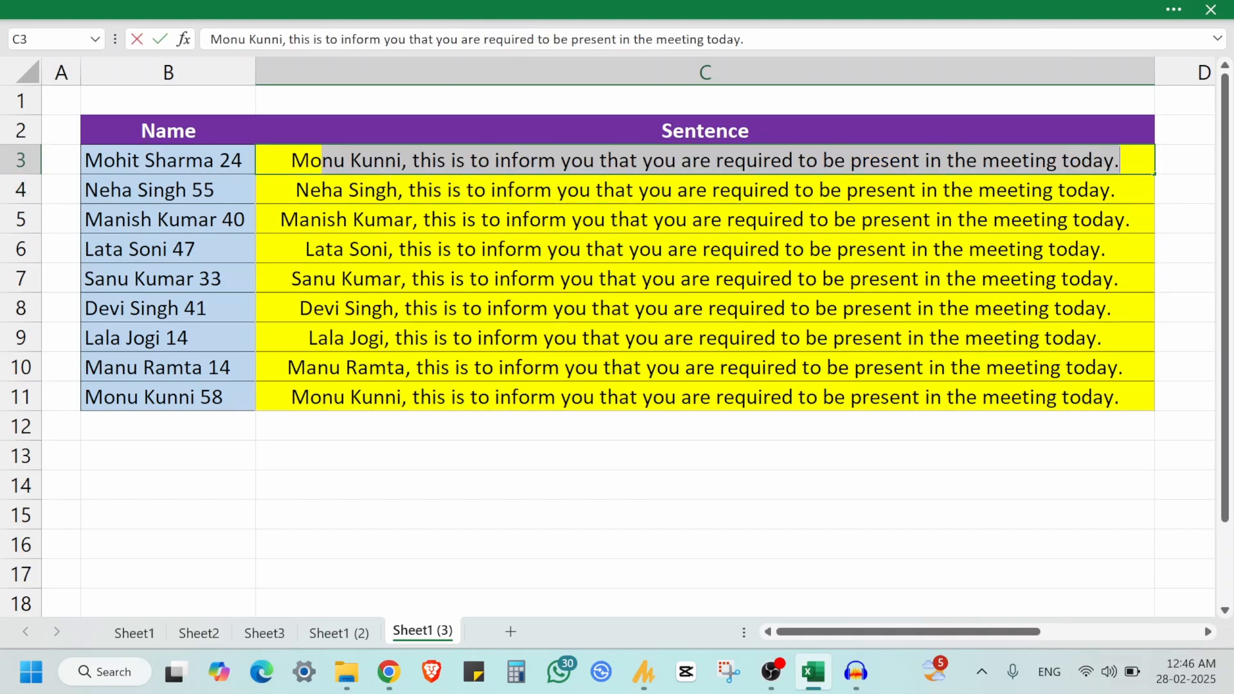
type("hit t")
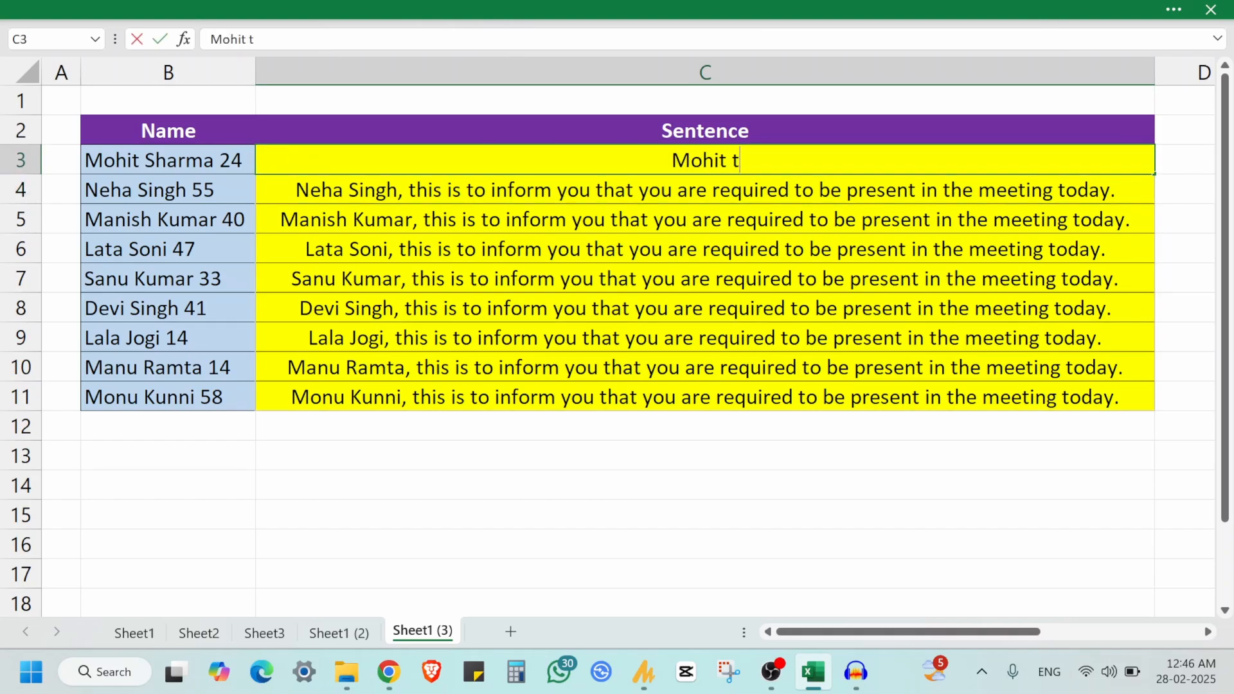
type("his is to")
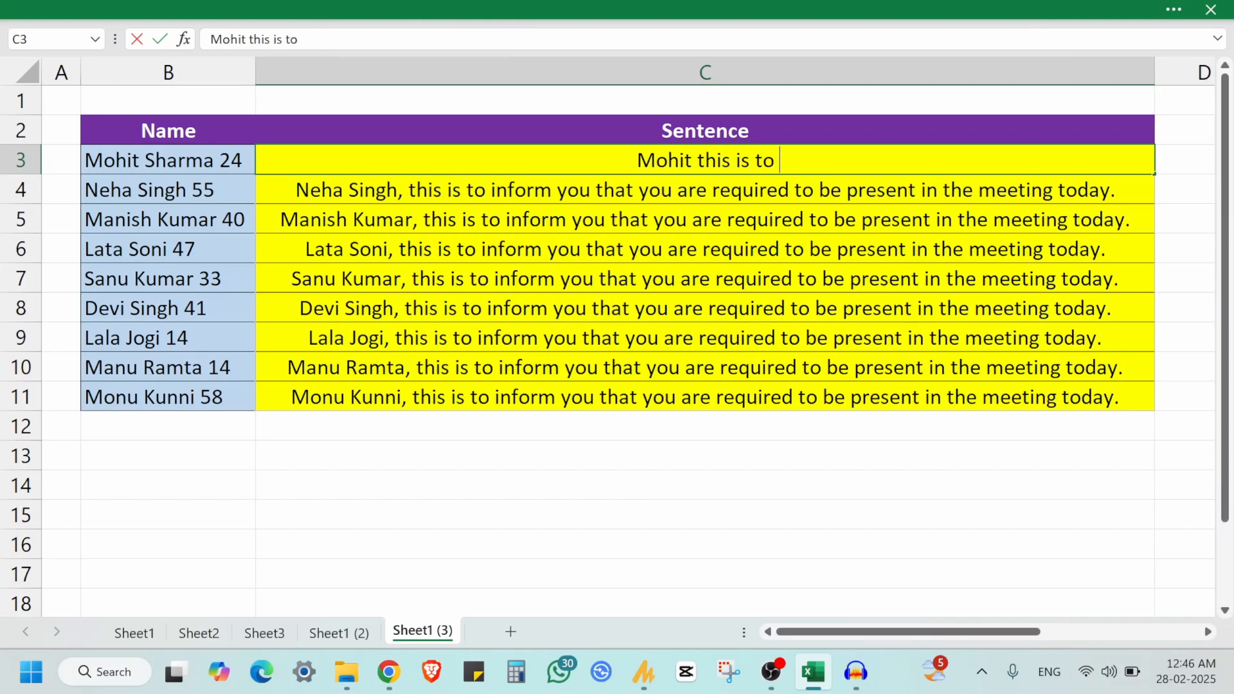
type(" be veri")
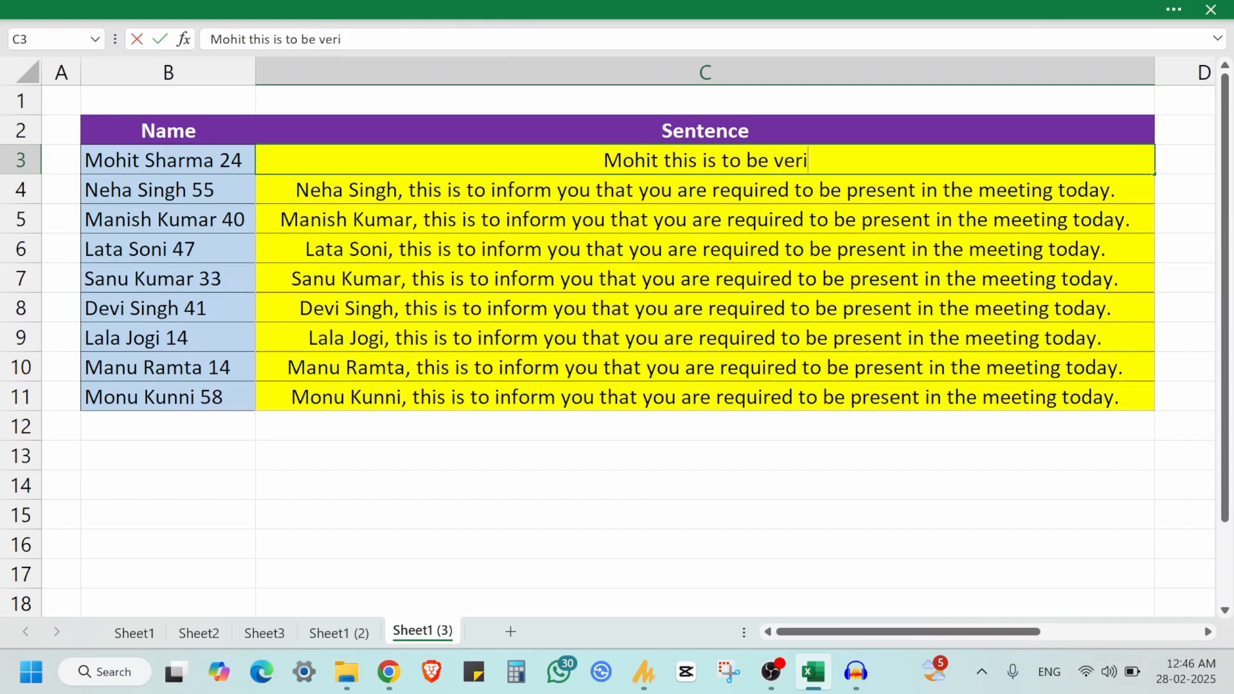
type("fied that ")
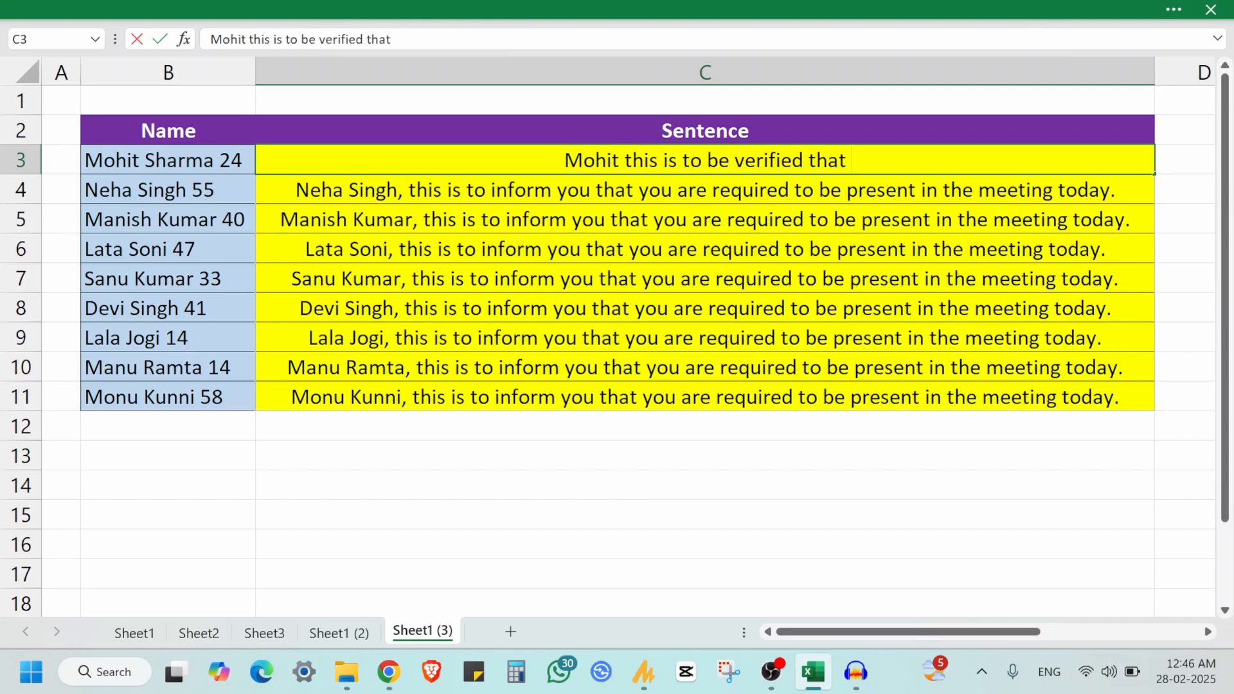
type("your age in")
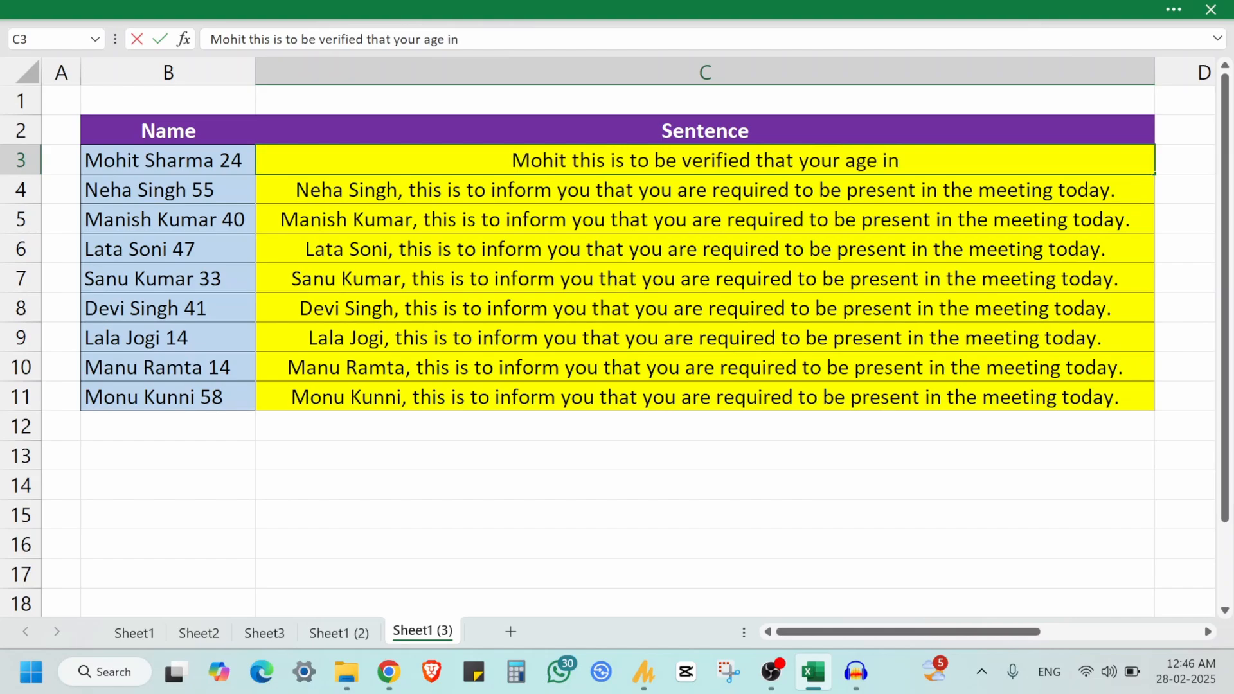
type(" records i")
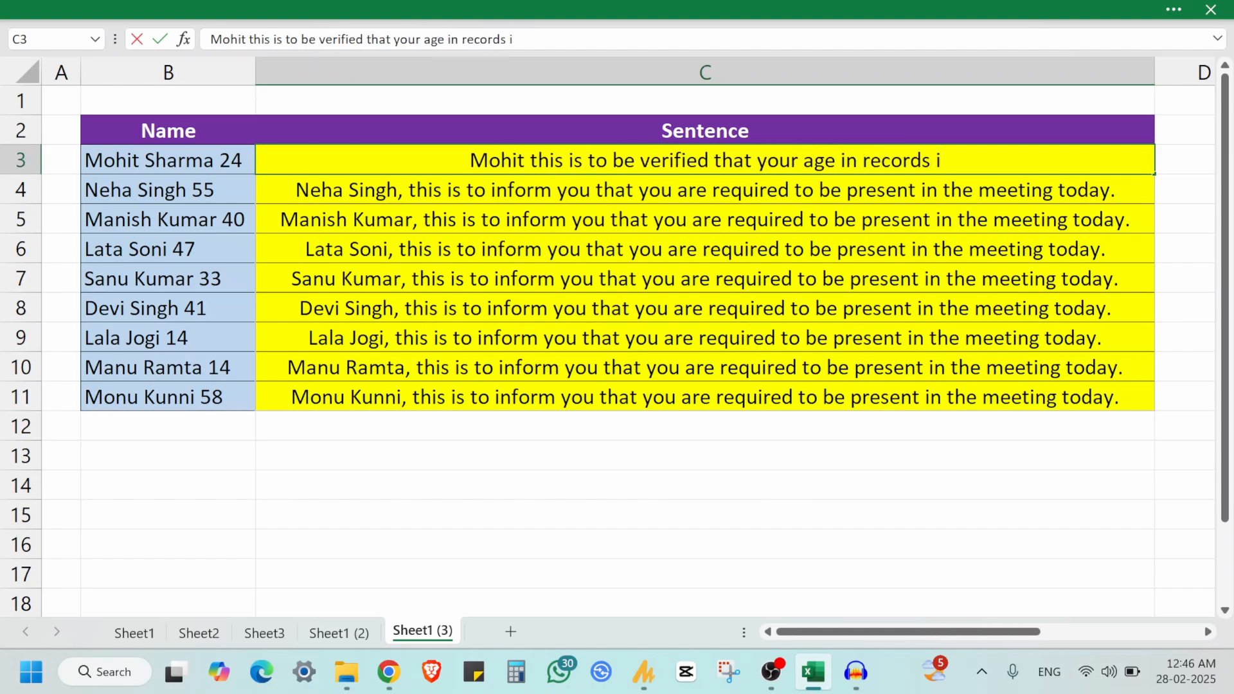
type("s 24")
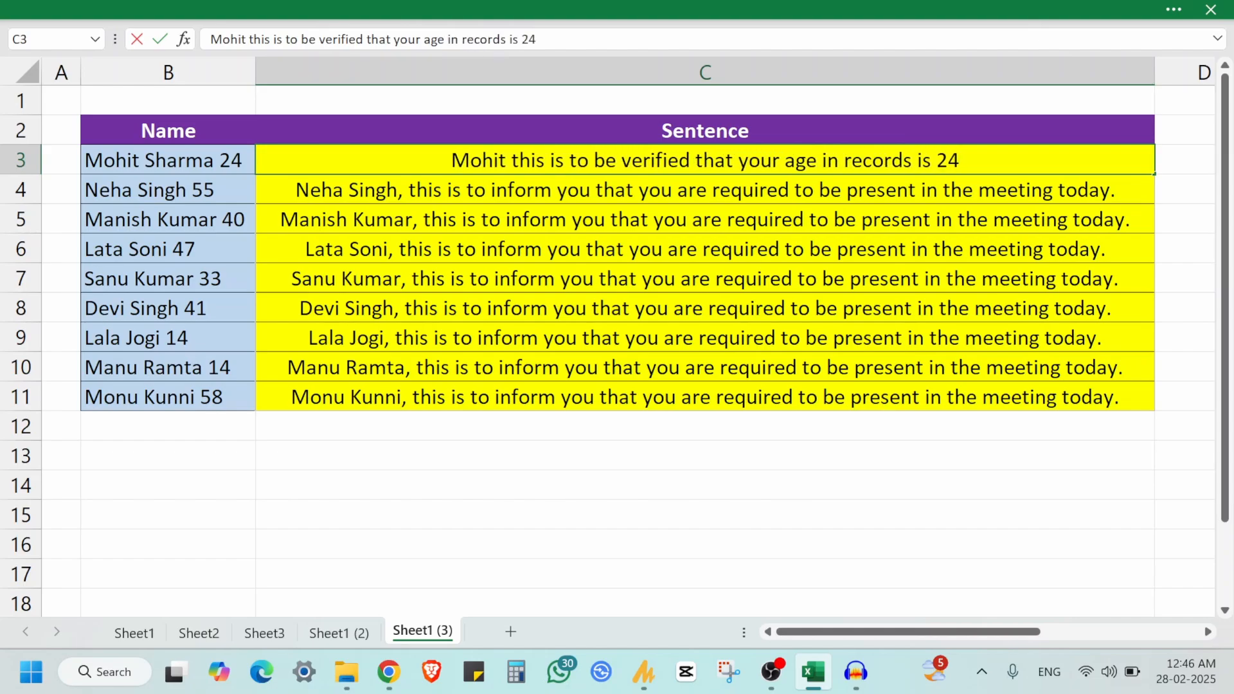
type(" years.")
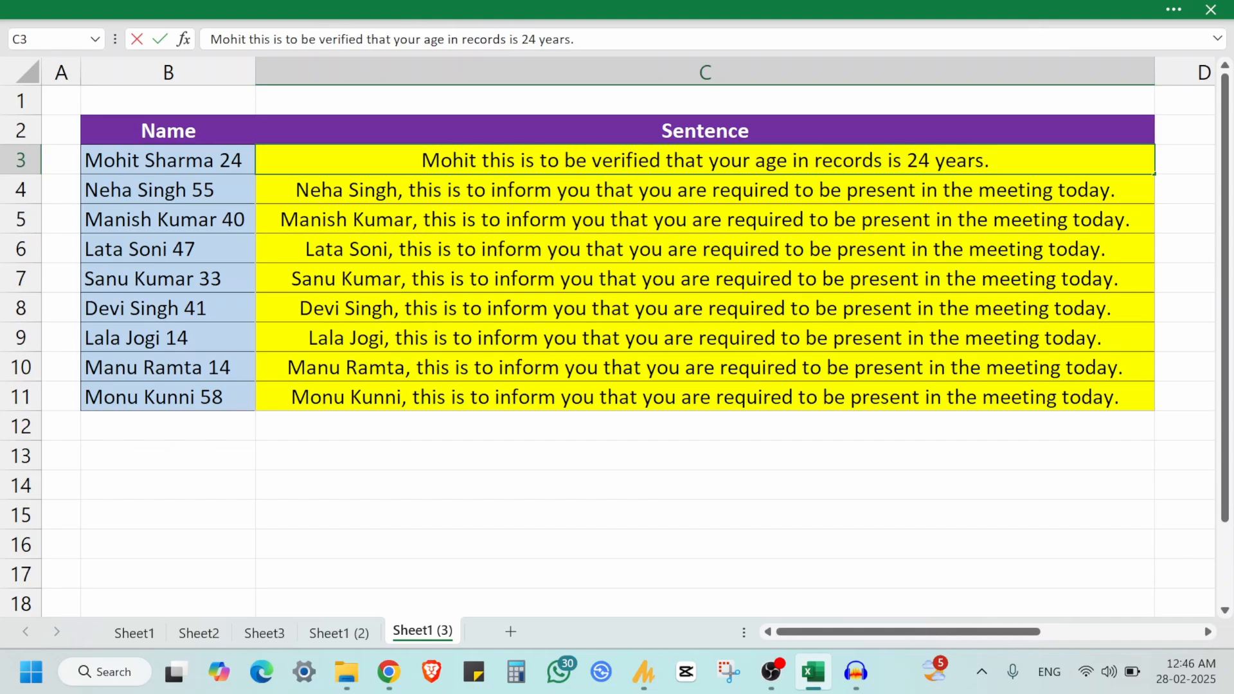
key("Return")
key("ctrl+e")
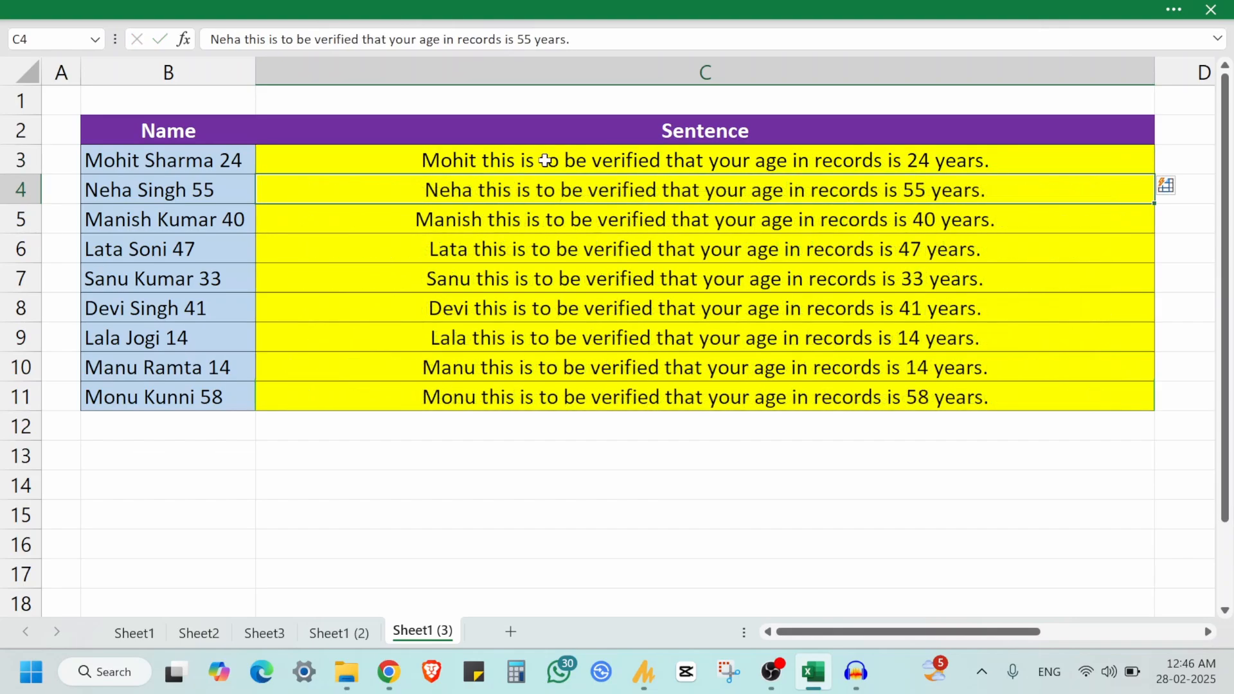